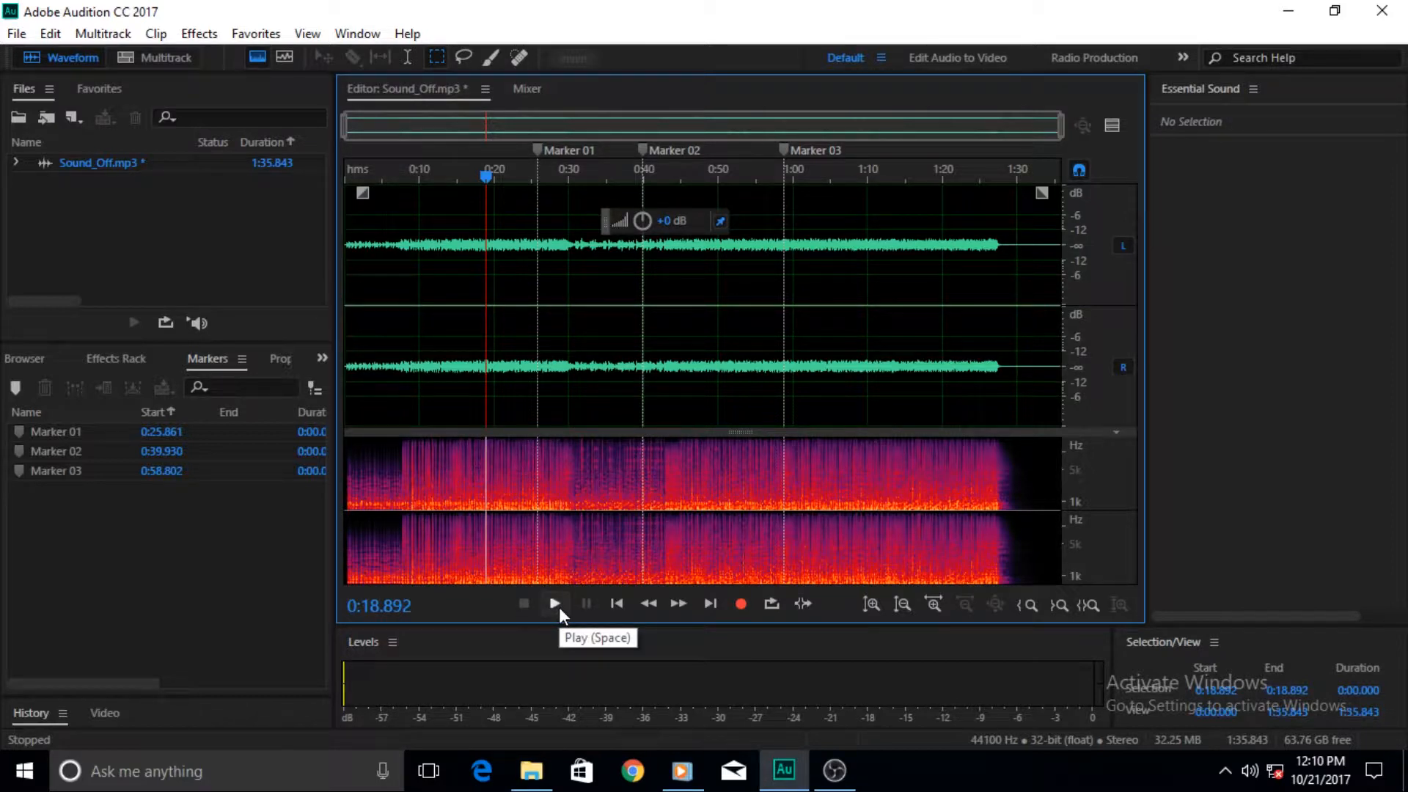
- Play Sound_Off.mp3 from 0:18.892 and stop it, then restart playback and pause it
left_click(559, 606)
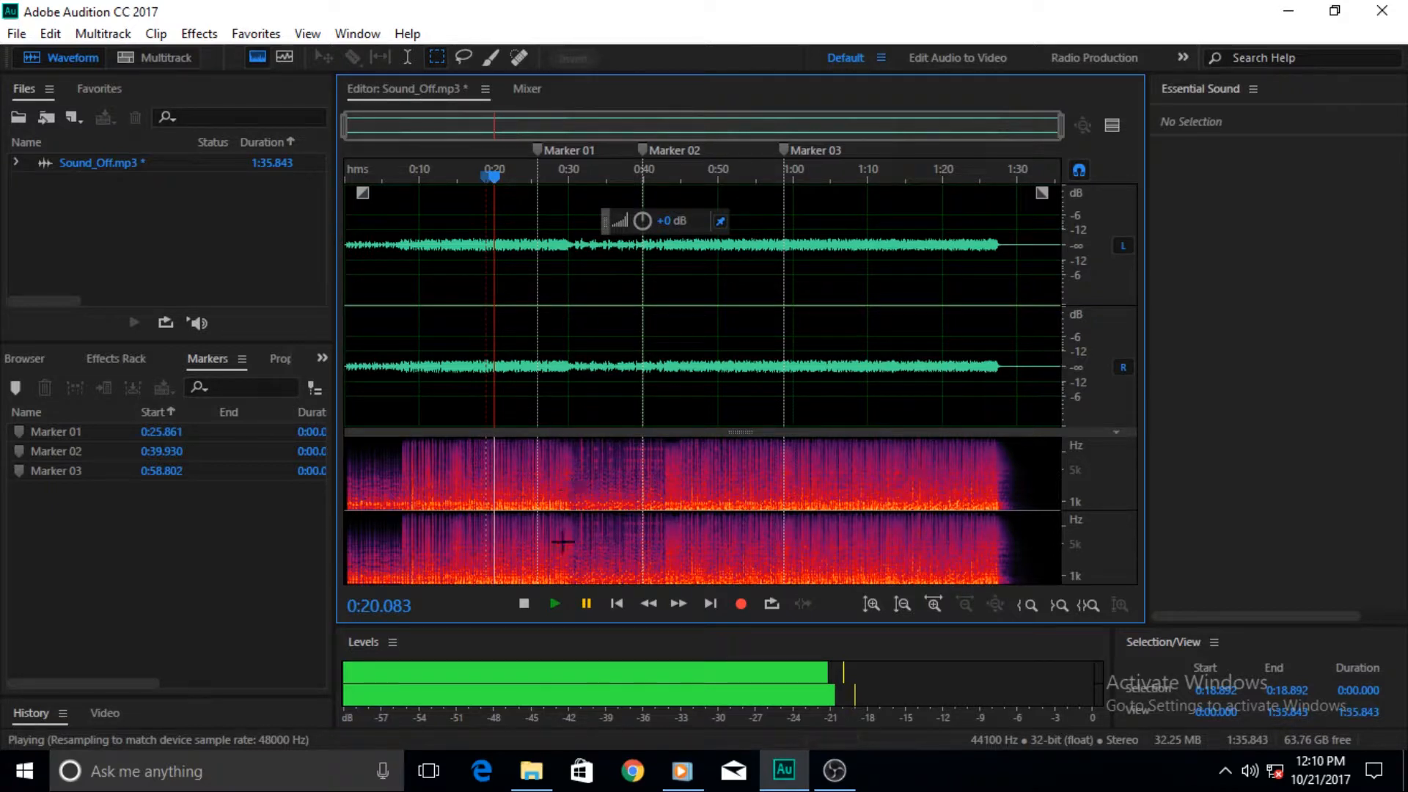
left_click(554, 605)
left_click(529, 605)
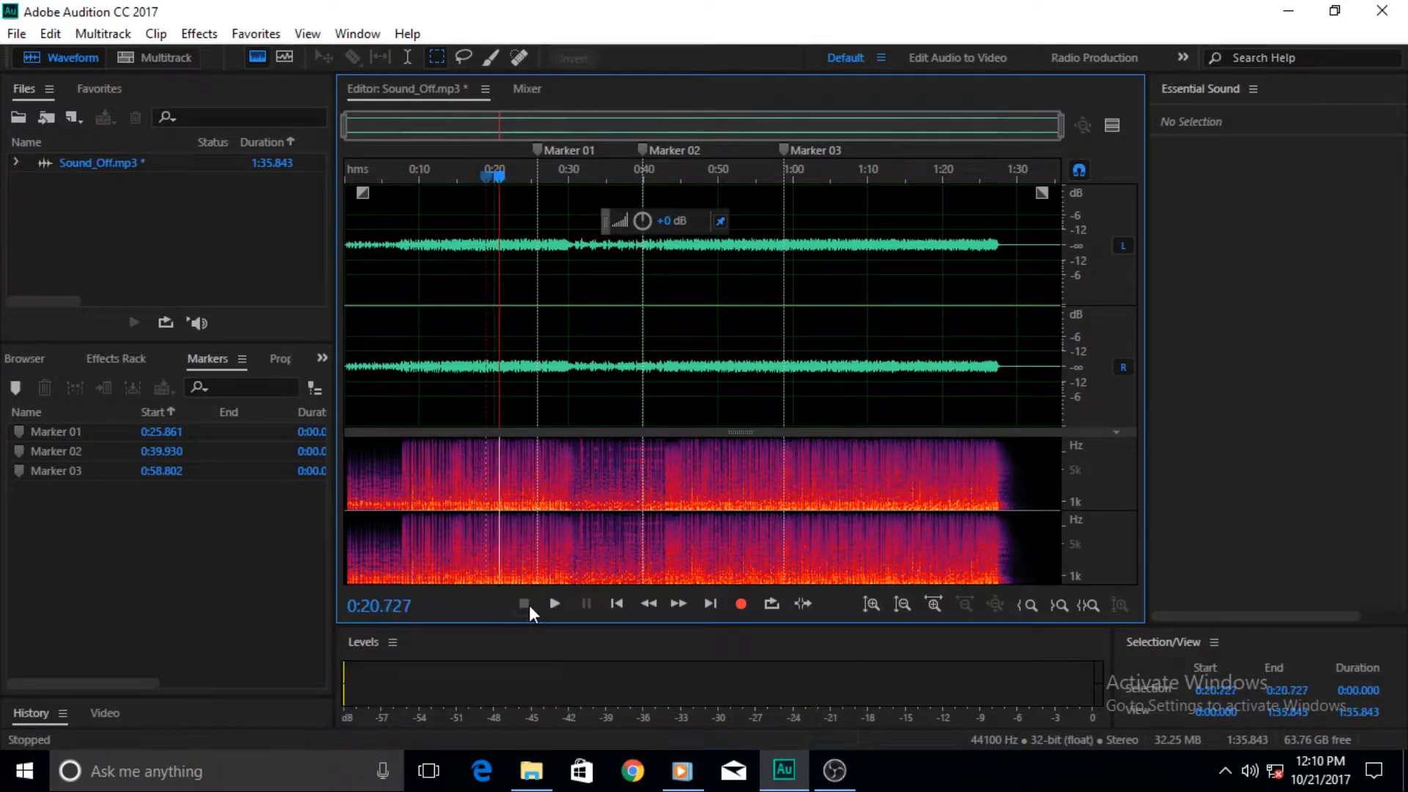
left_click(569, 603)
left_click(586, 604)
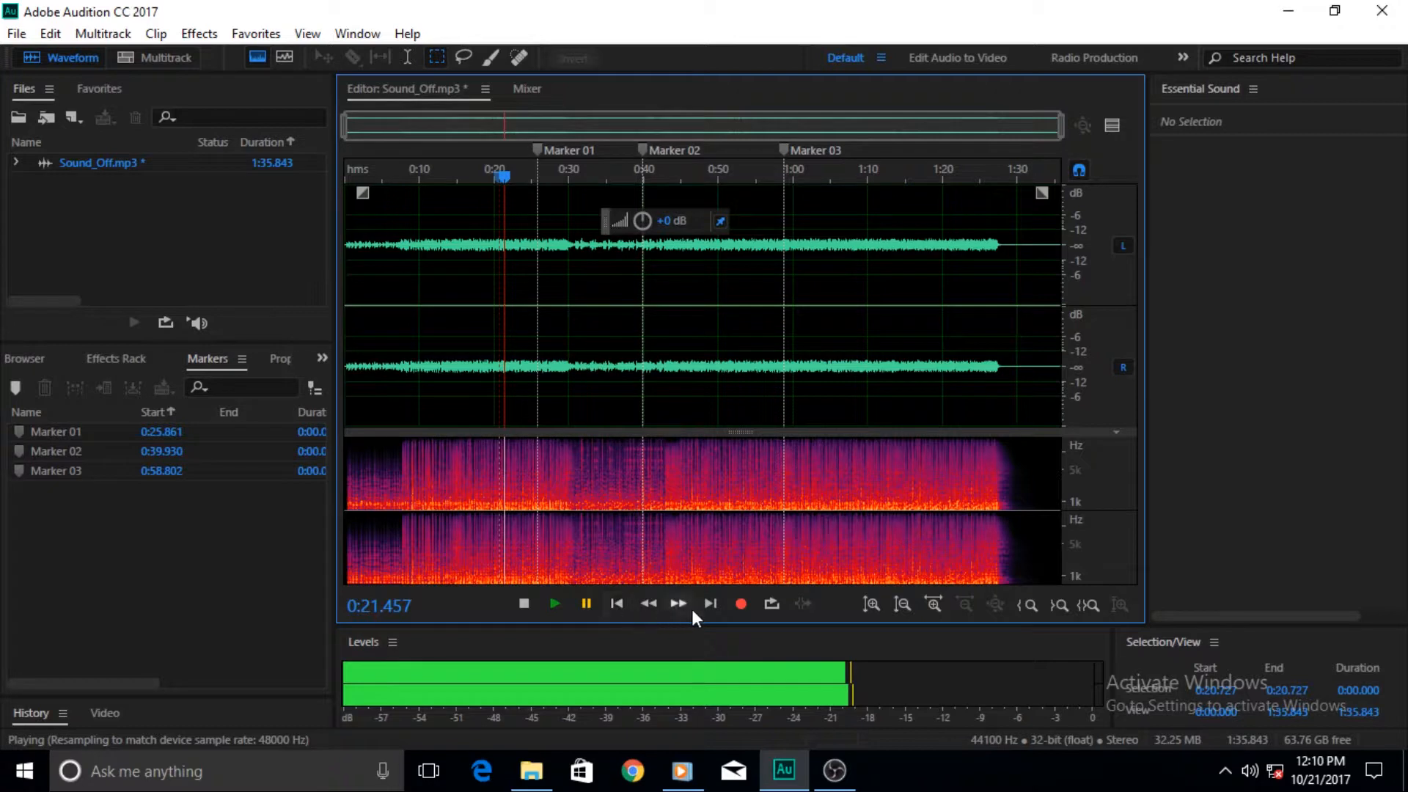
- Rewind the playhead to the start of the clip, then advance it through the audio to the very end
left_click(649, 603)
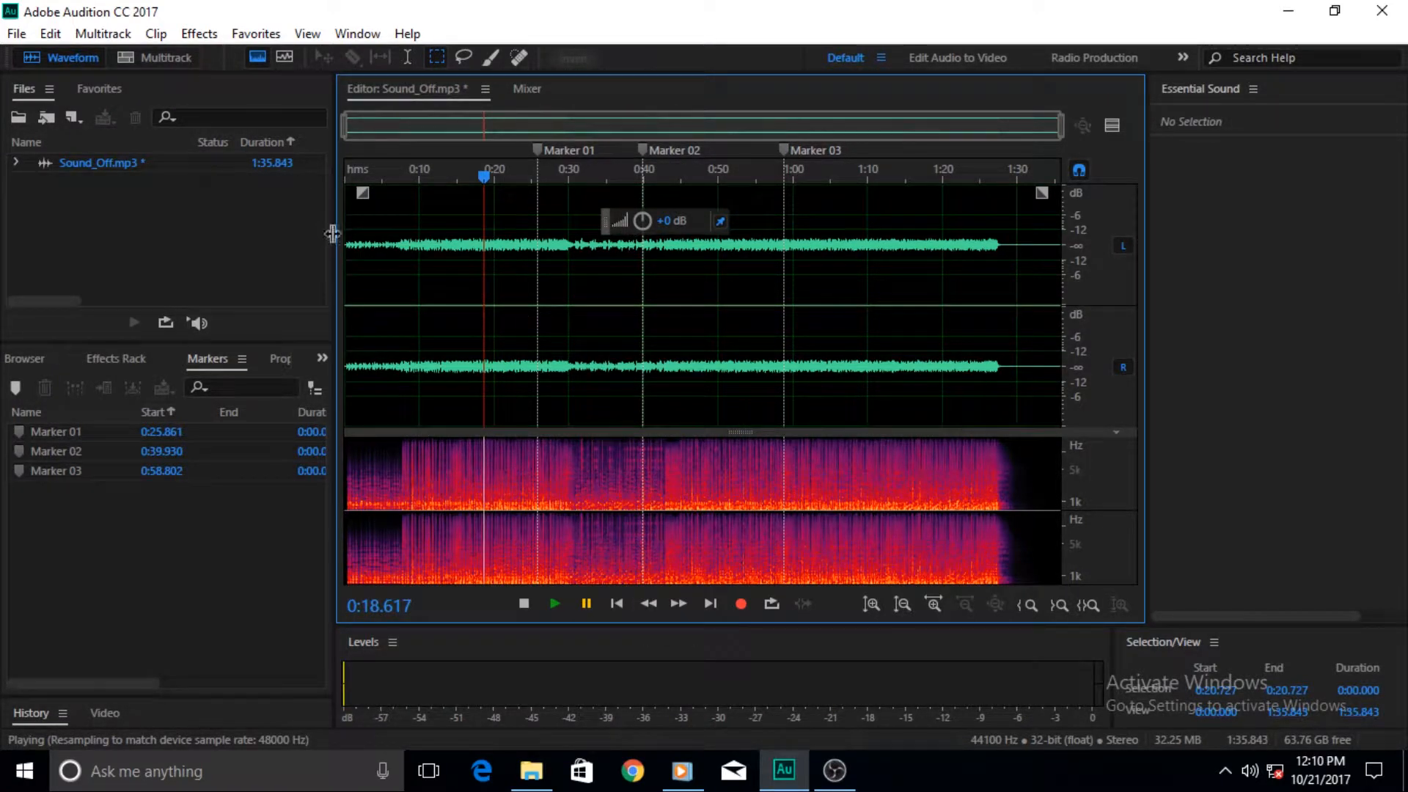
left_click(648, 607)
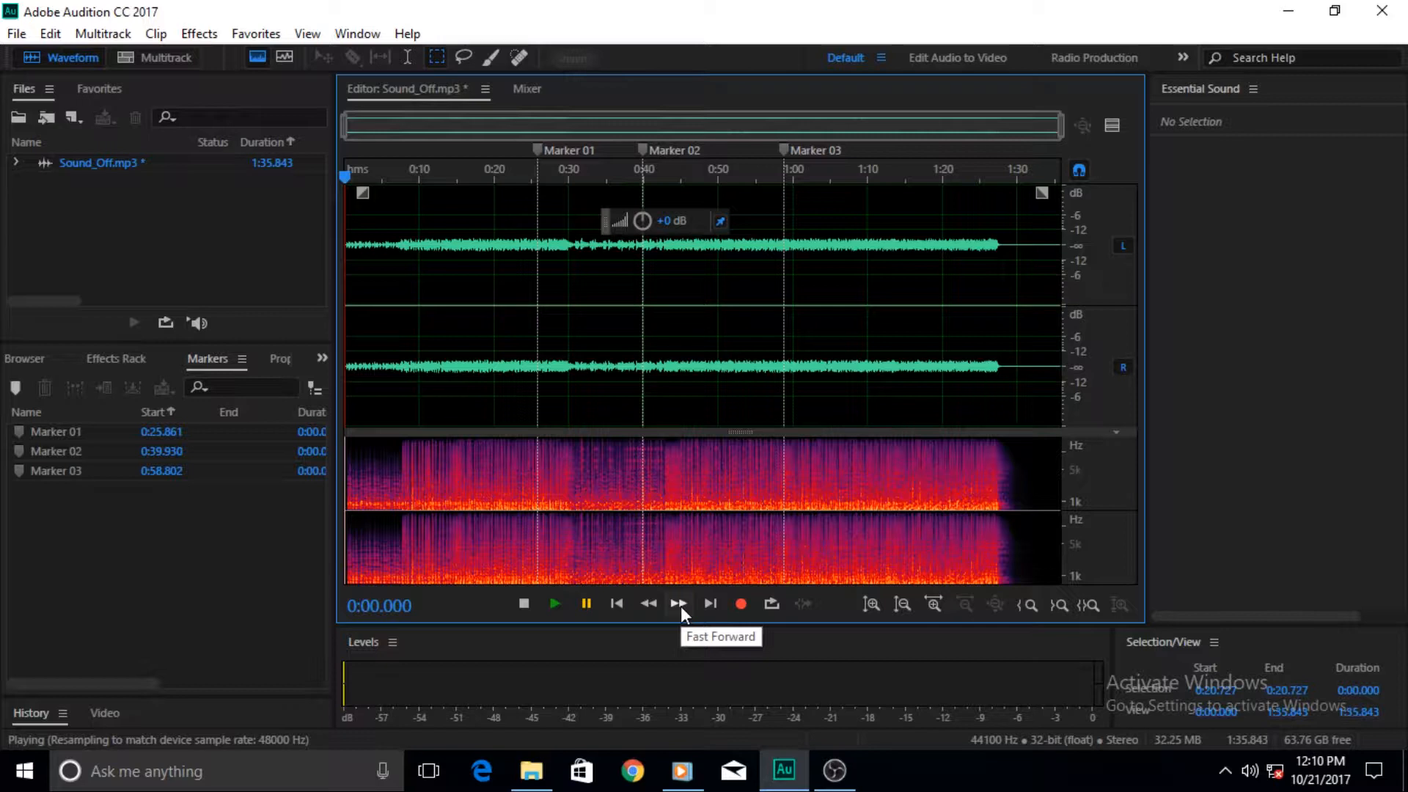
left_click(681, 605)
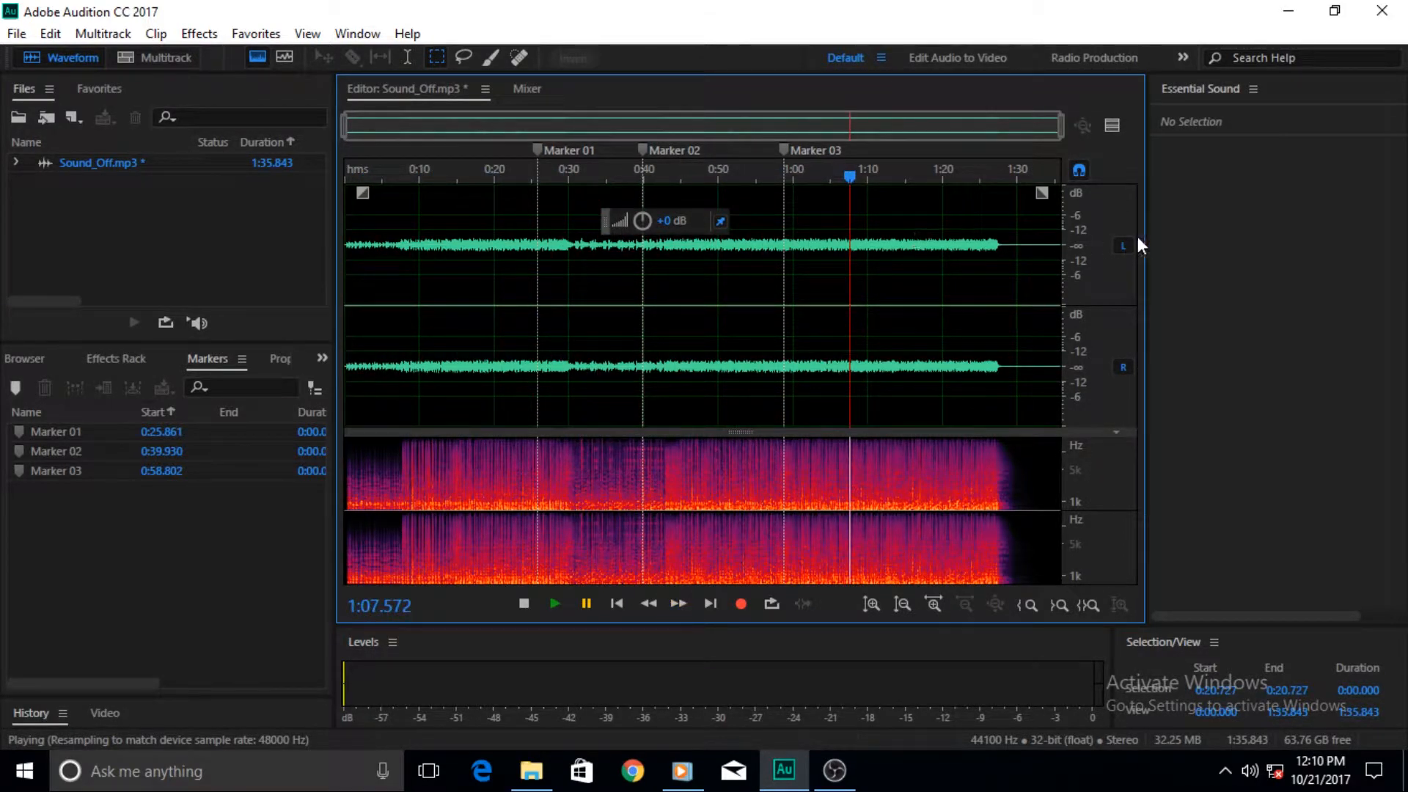
left_click(683, 603)
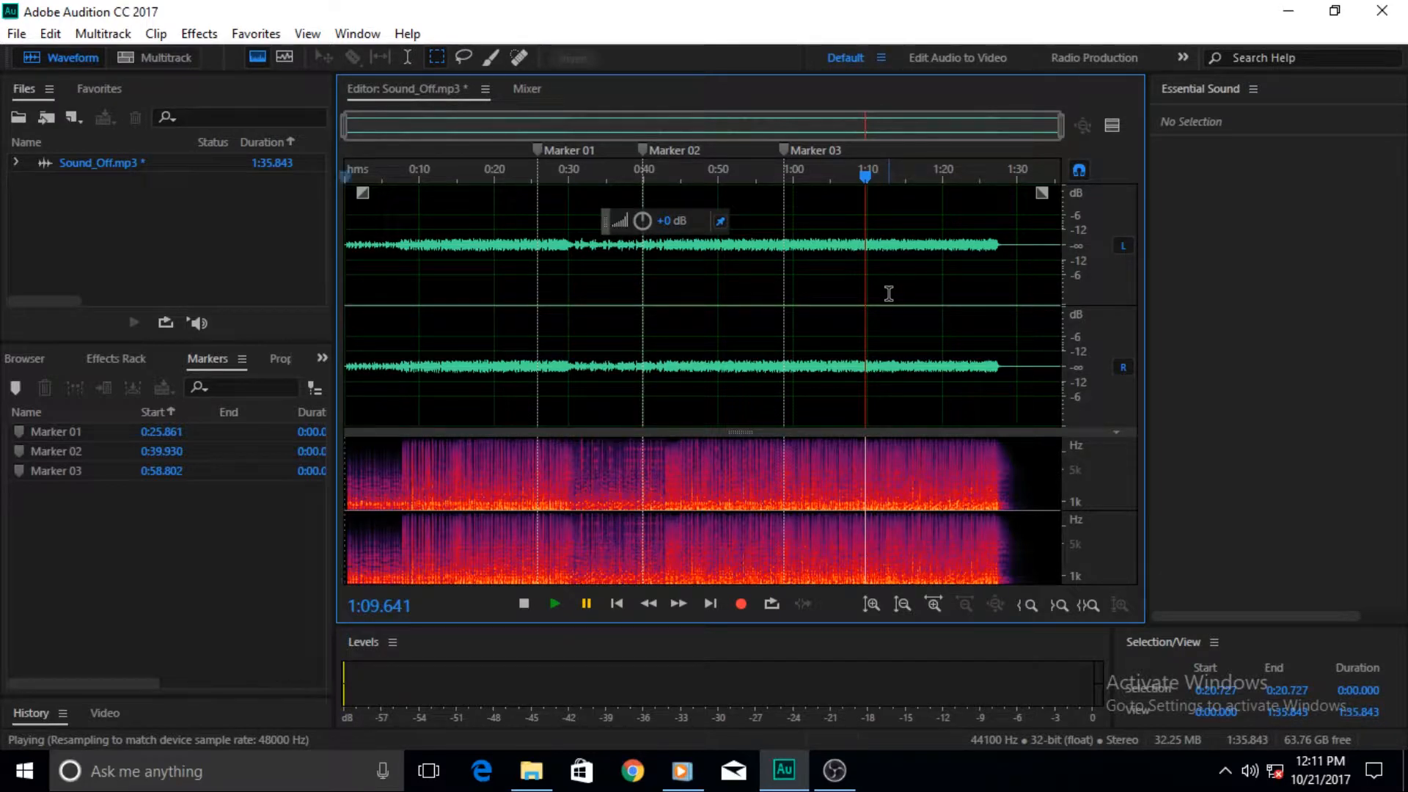
key("End")
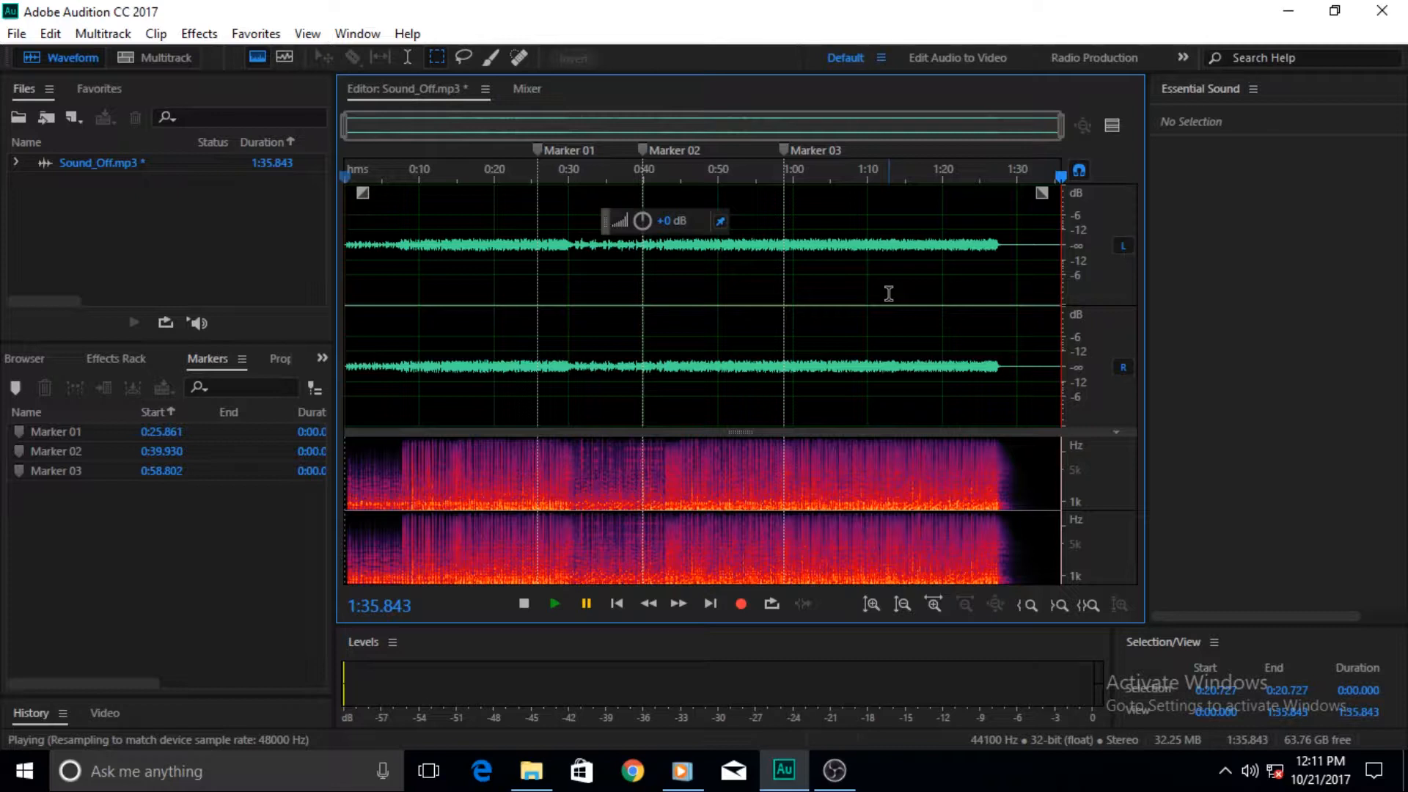
- From about 0:19.6, return the playhead to the start and step it through each of the three markers to the clip's end
left_click(491, 173)
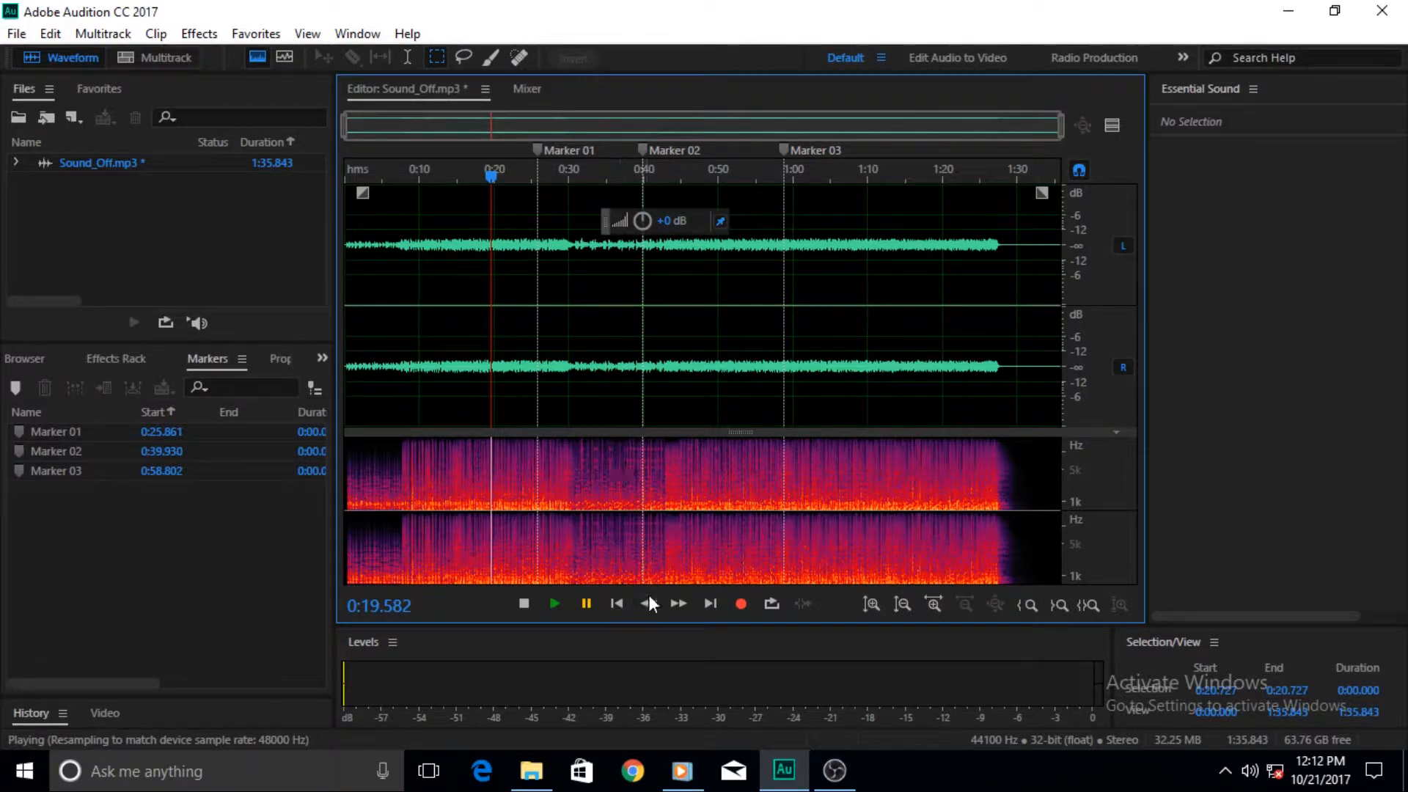
left_click(626, 606)
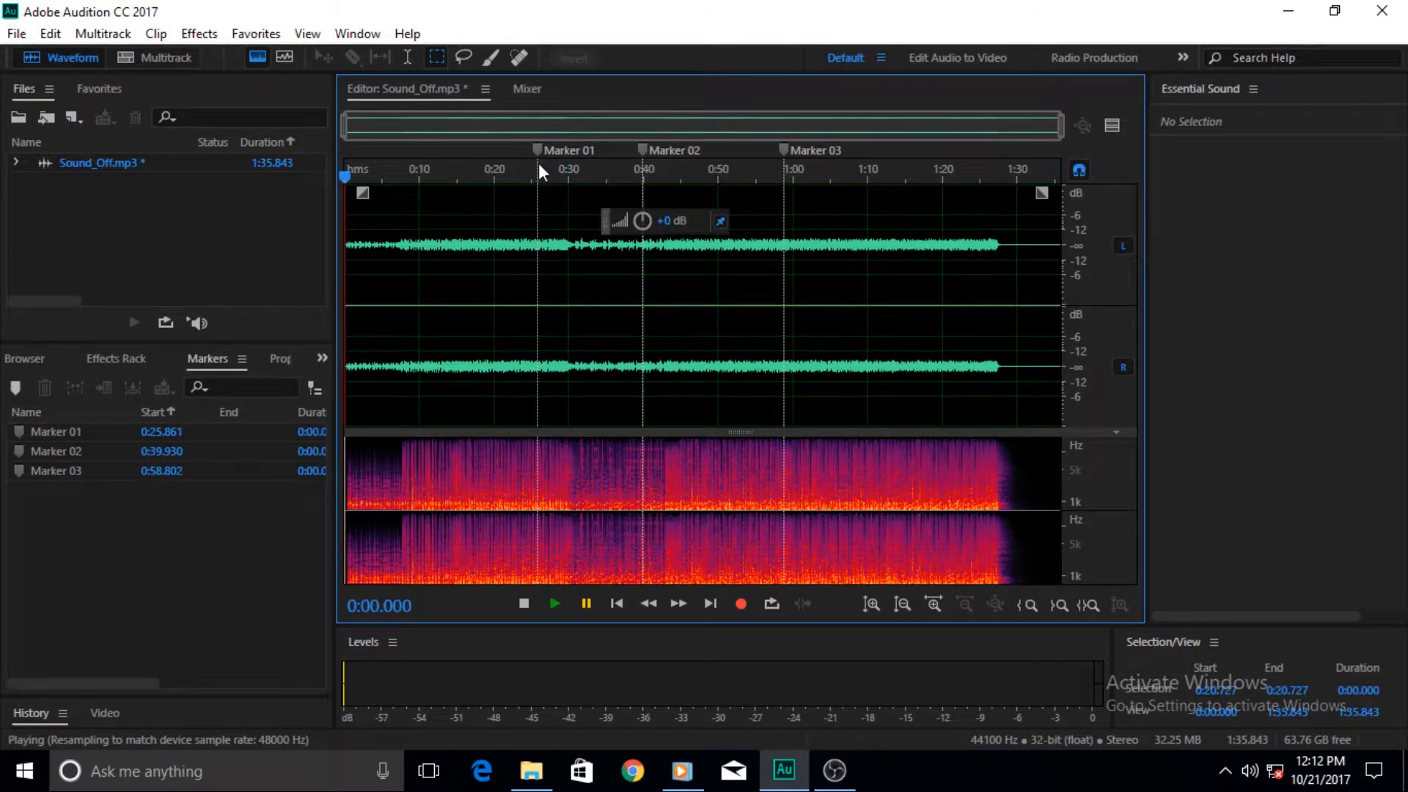
left_click(701, 610)
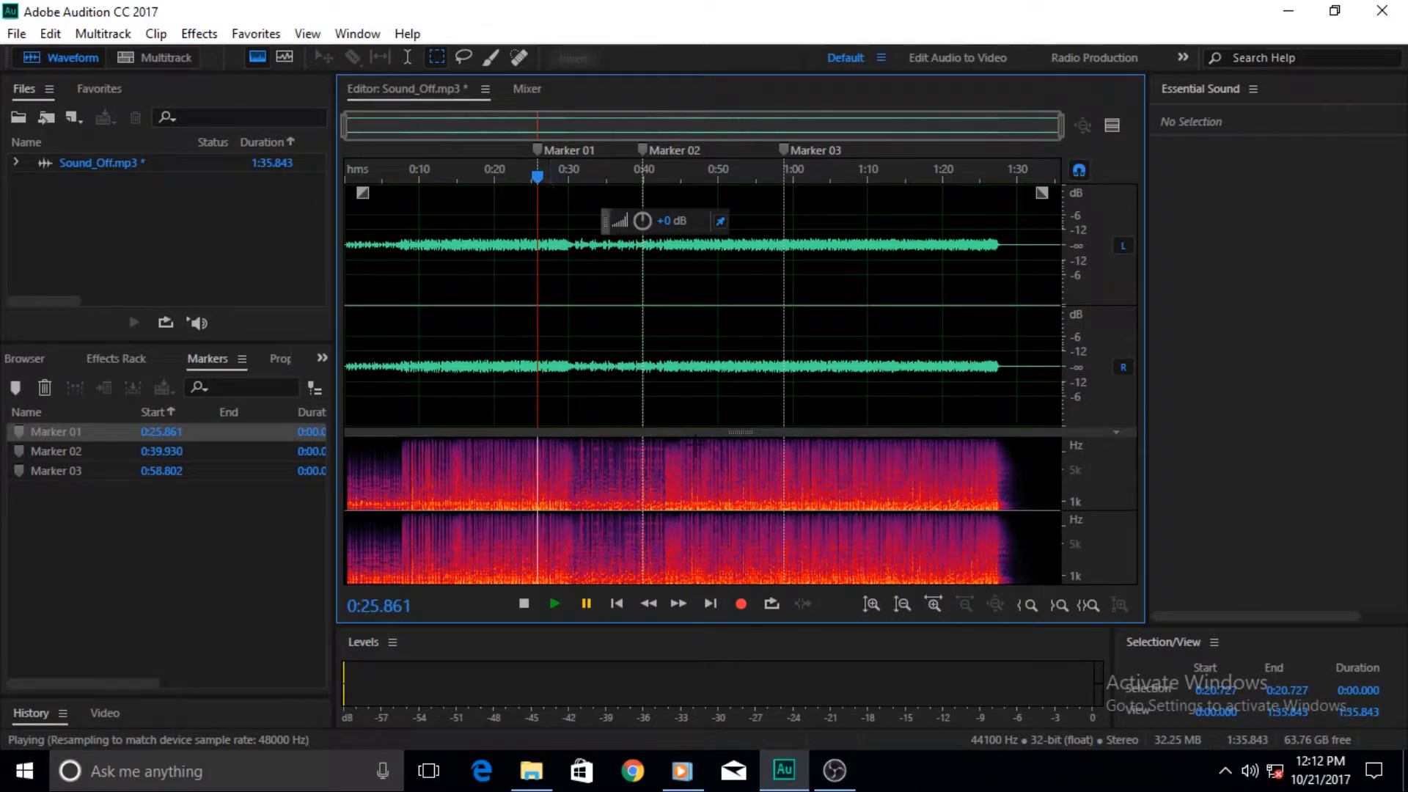
left_click(714, 610)
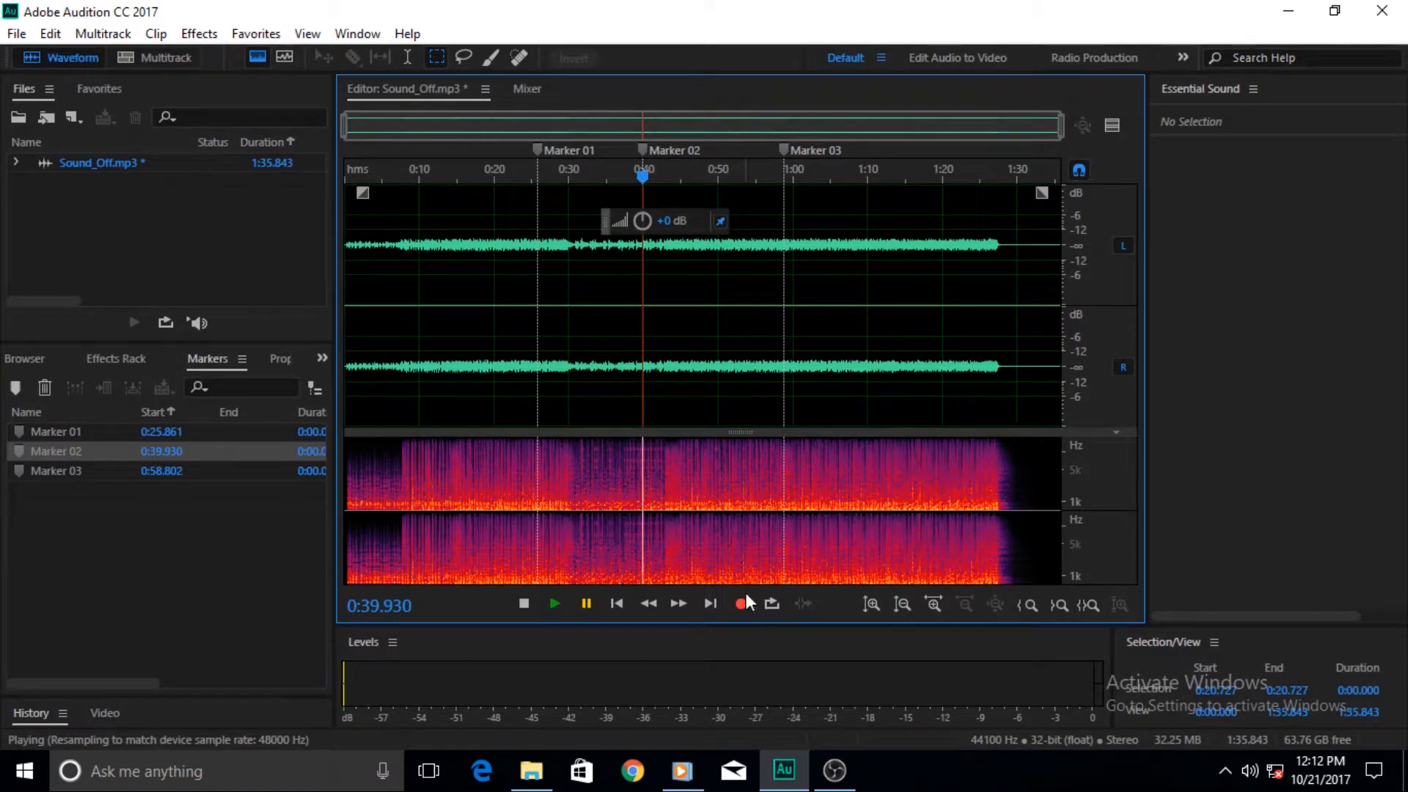
left_click(704, 605)
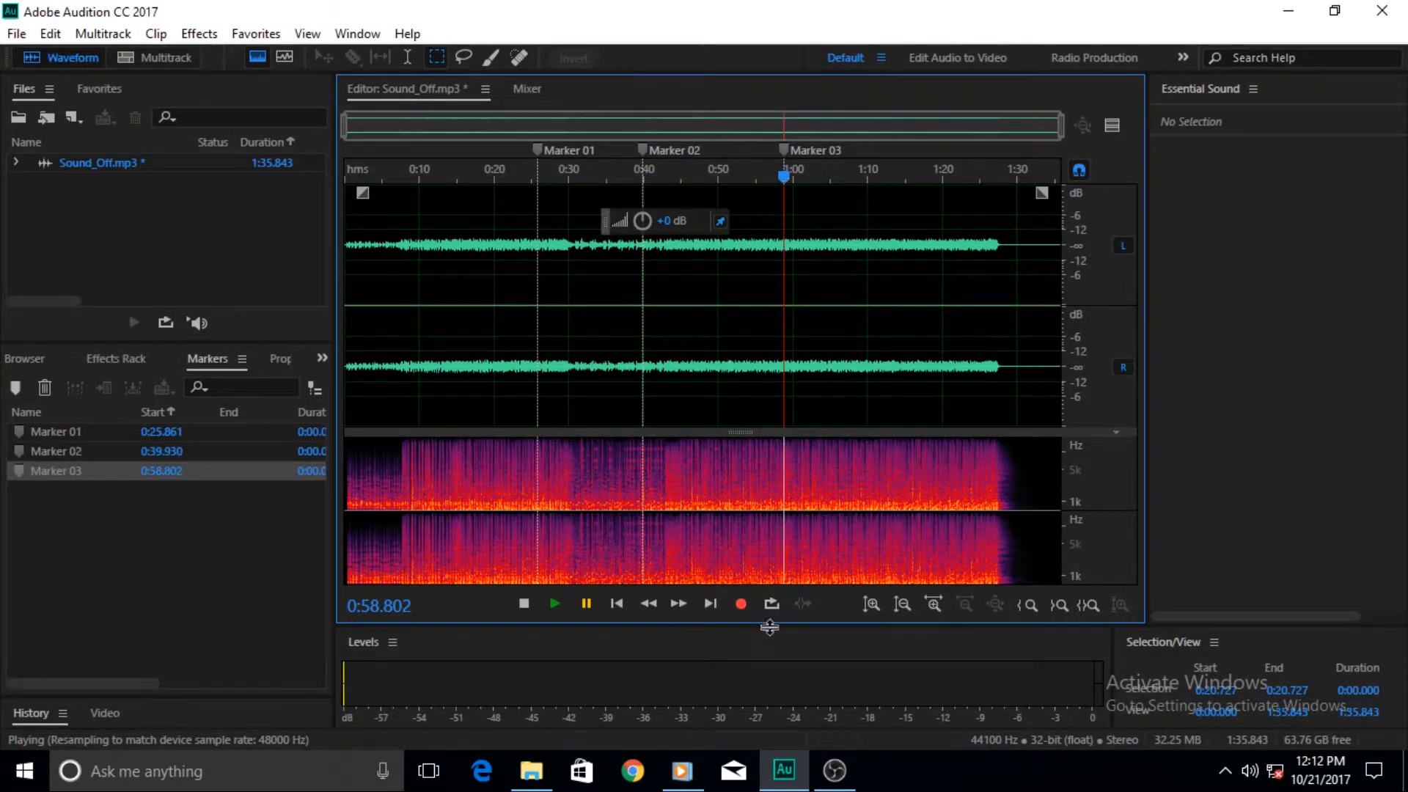
left_click(712, 605)
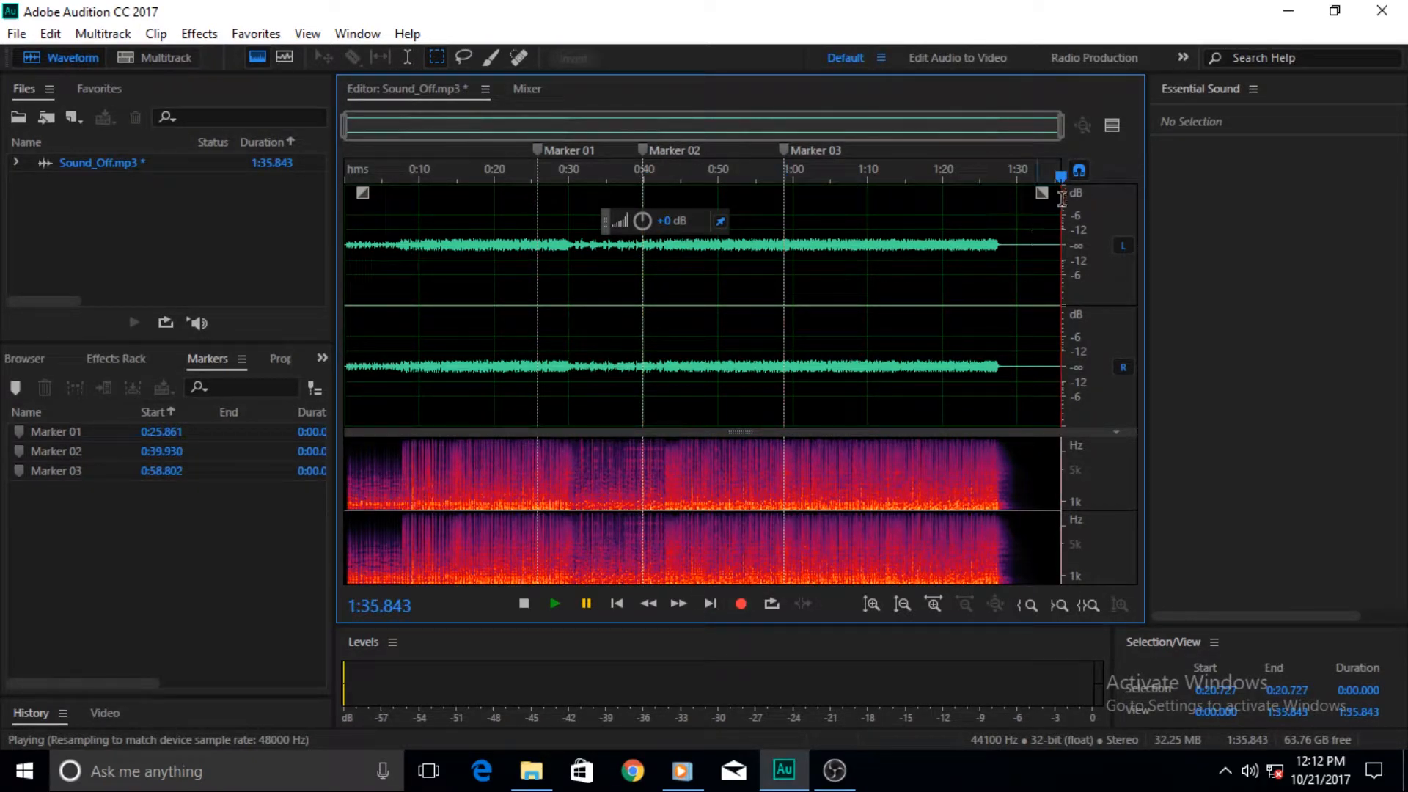
- Delete Markers 01, 02 and 03, and try the jumps to the clip's start and end without them
left_click(785, 148)
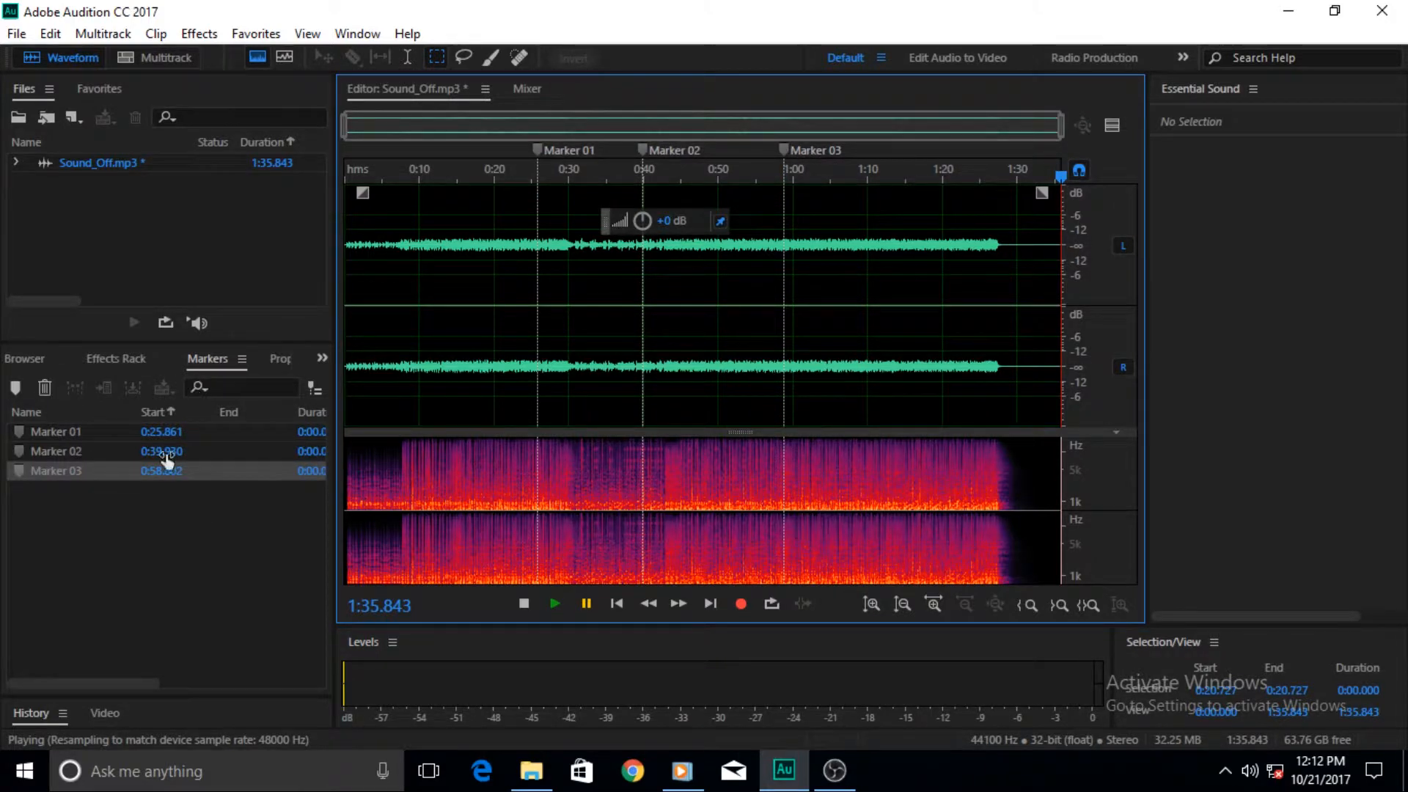
left_click_drag(141, 542, 56, 432)
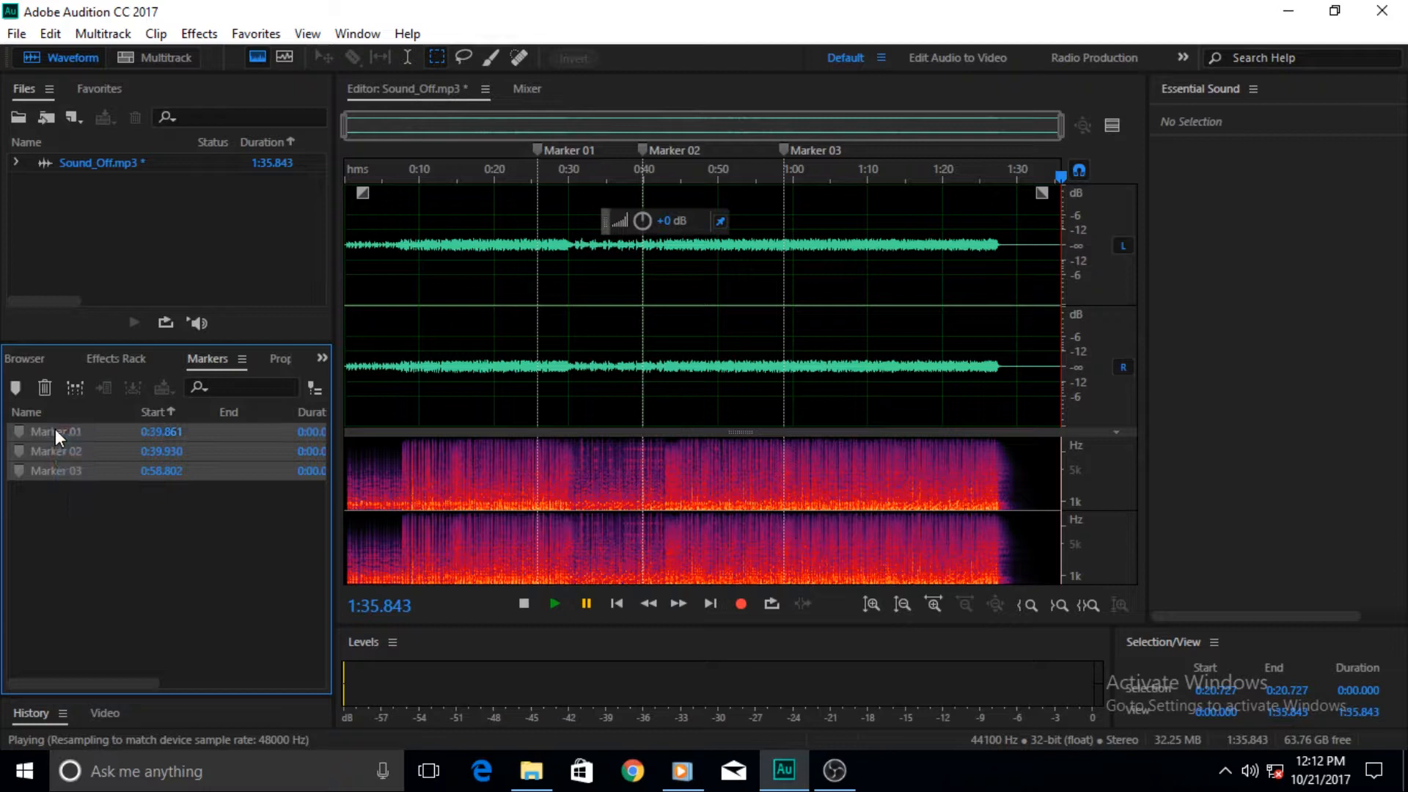
left_click(44, 389)
left_click(618, 605)
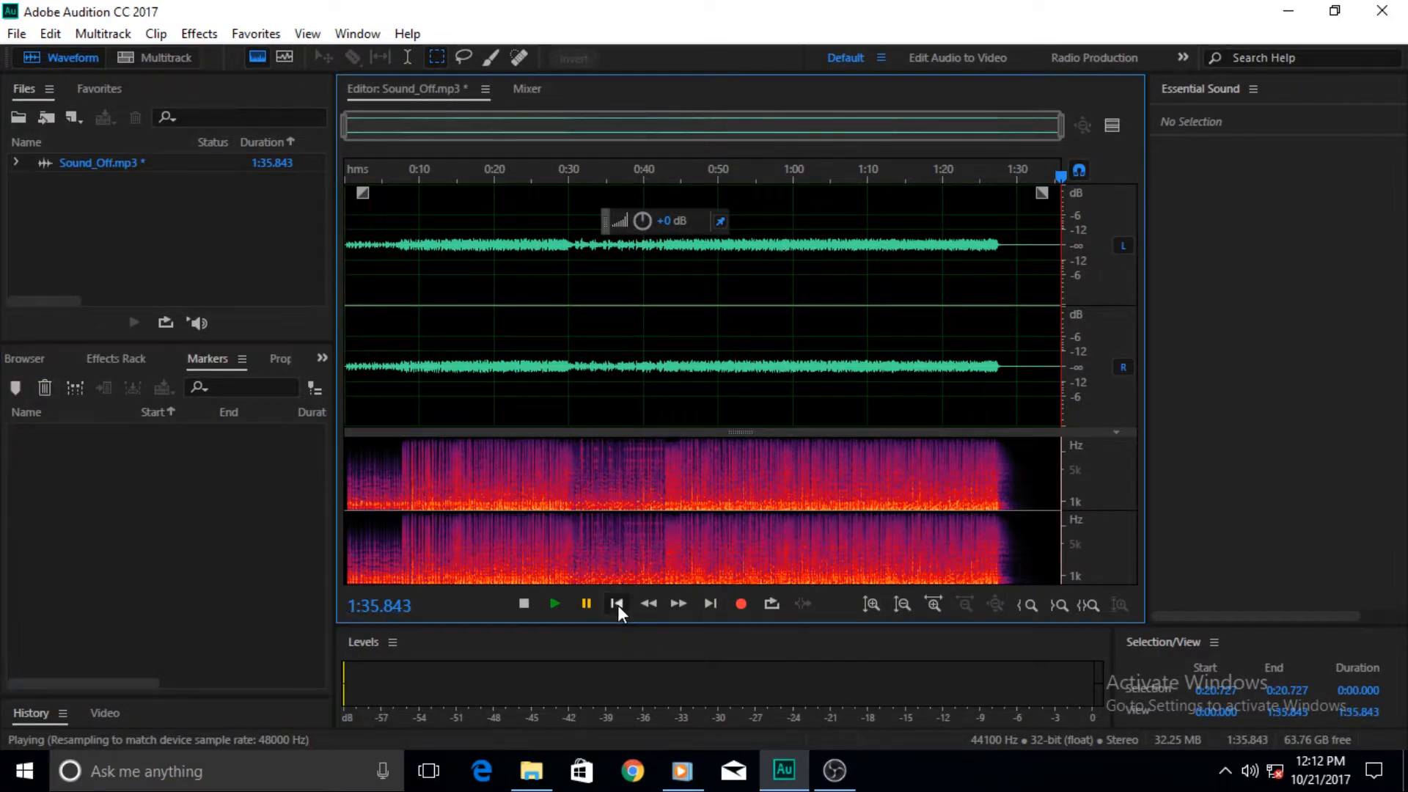
left_click(705, 604)
- Record new audio over the clip from 0:56.816 to about 1:07 and stop the recording
left_click(768, 179)
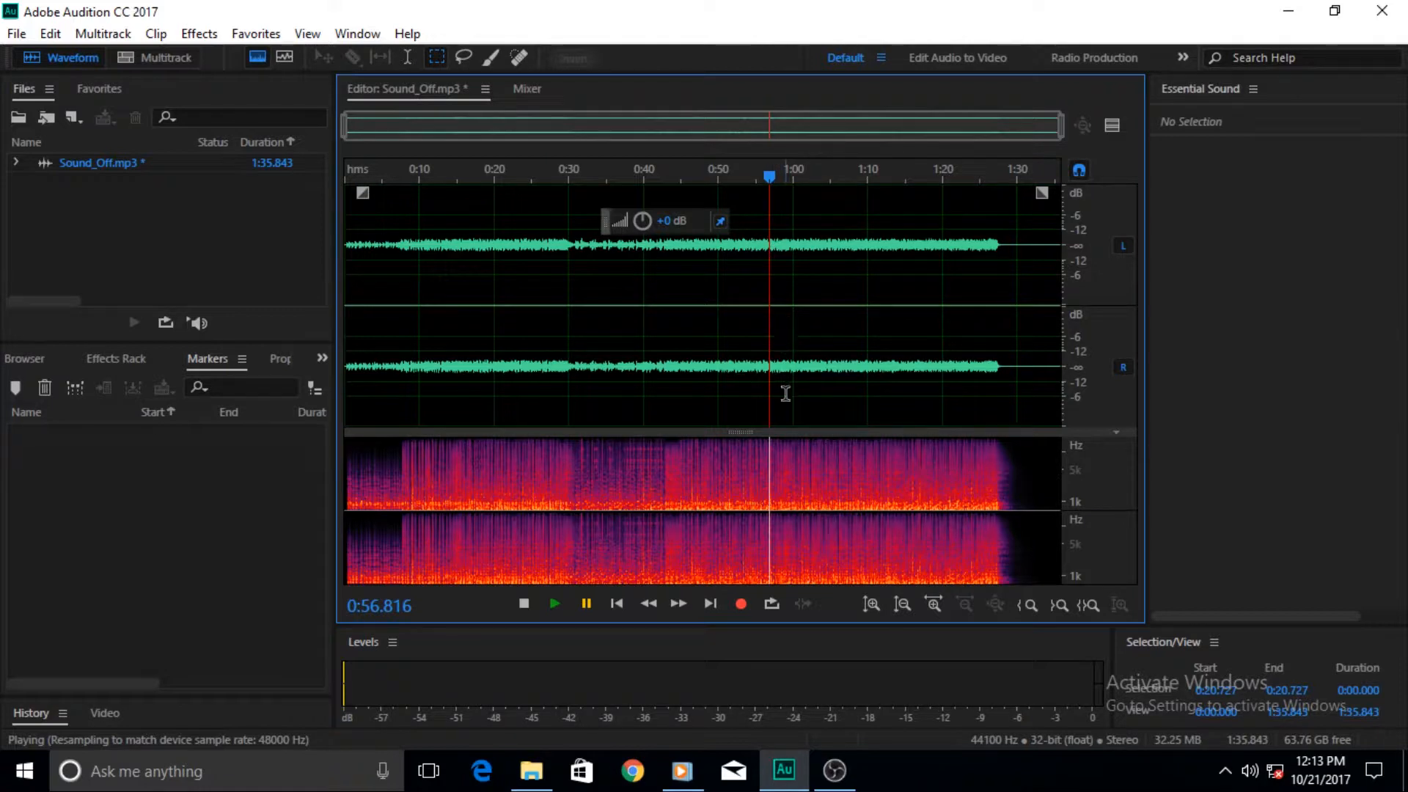
left_click(744, 609)
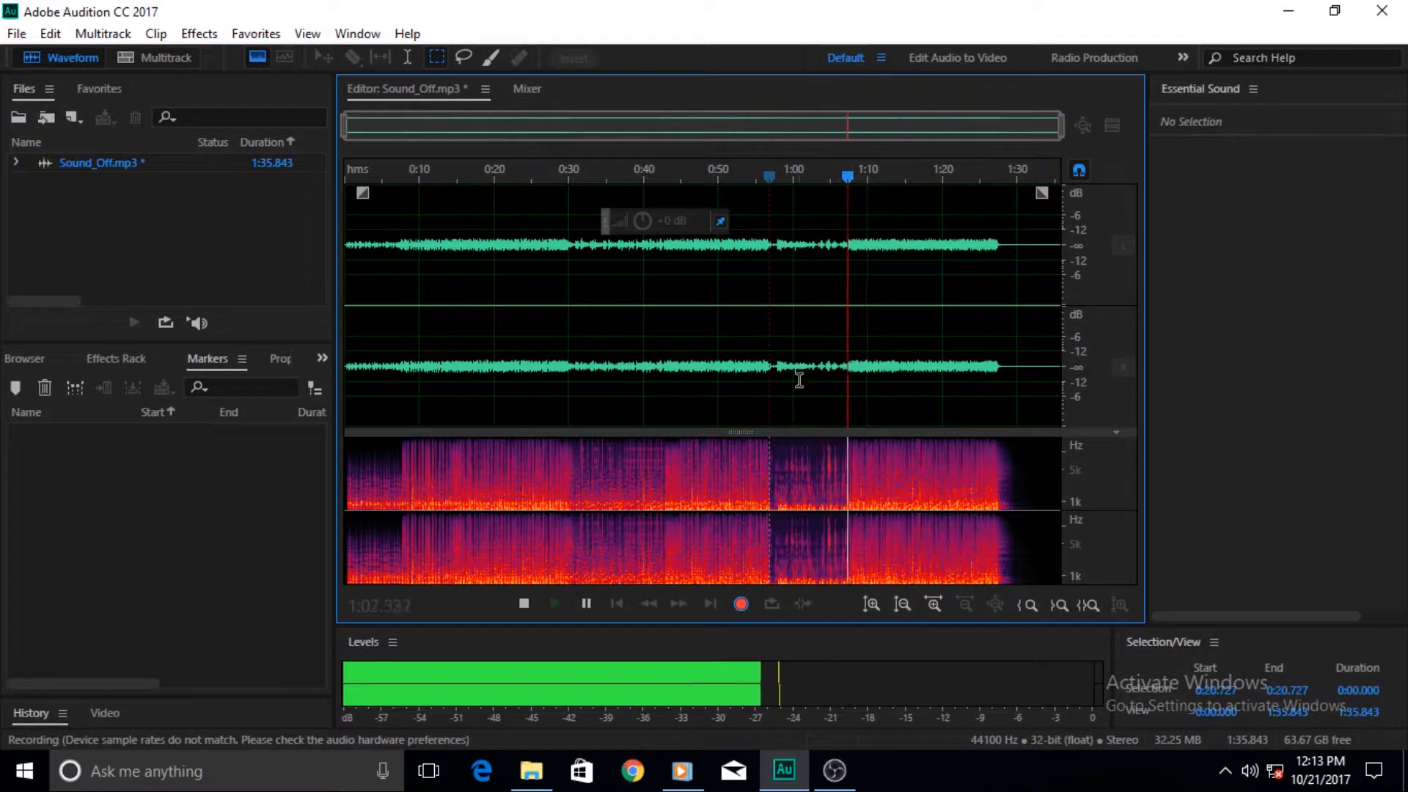
key("space")
- Add new markers to the clip at 0:22.064 and 0:33.096
left_click(554, 603)
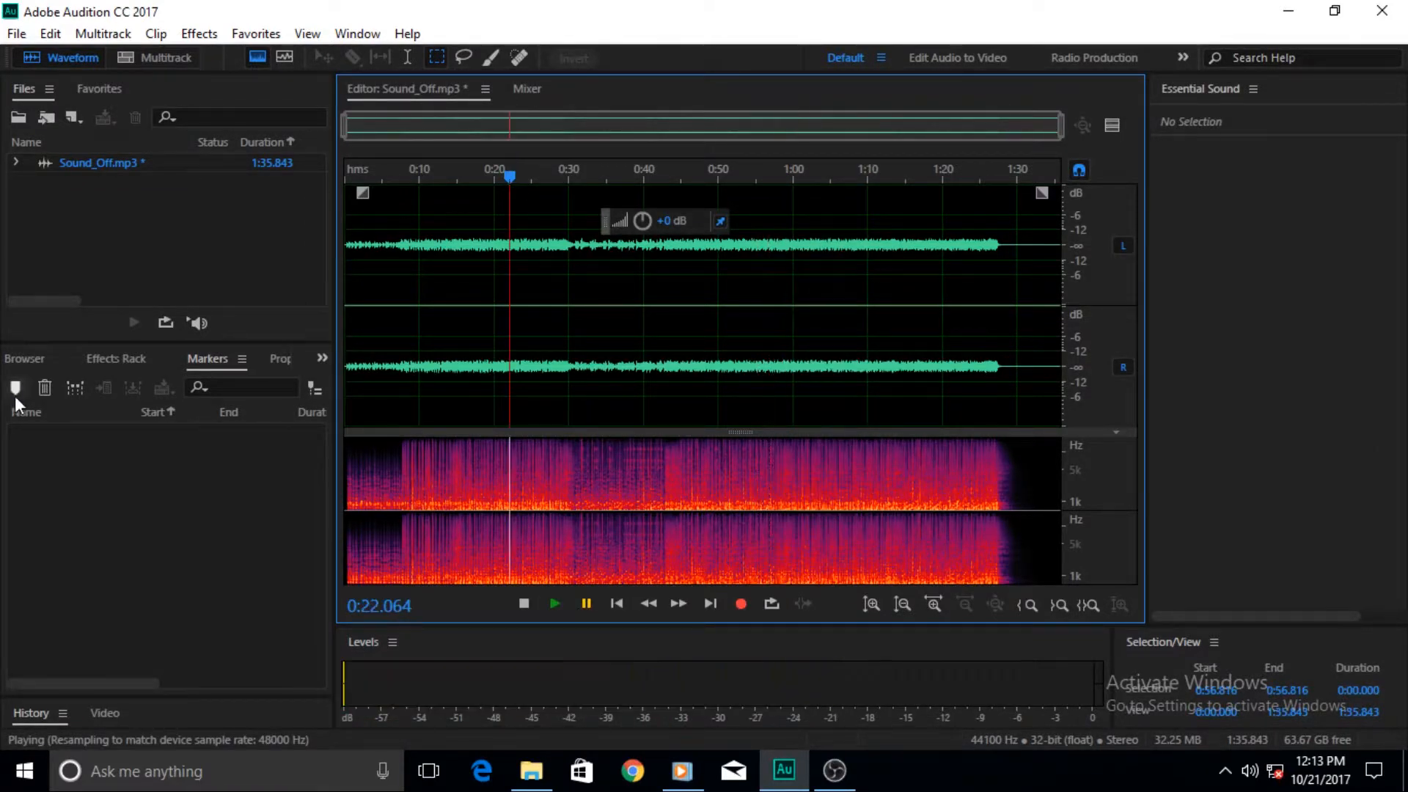
left_click(14, 387)
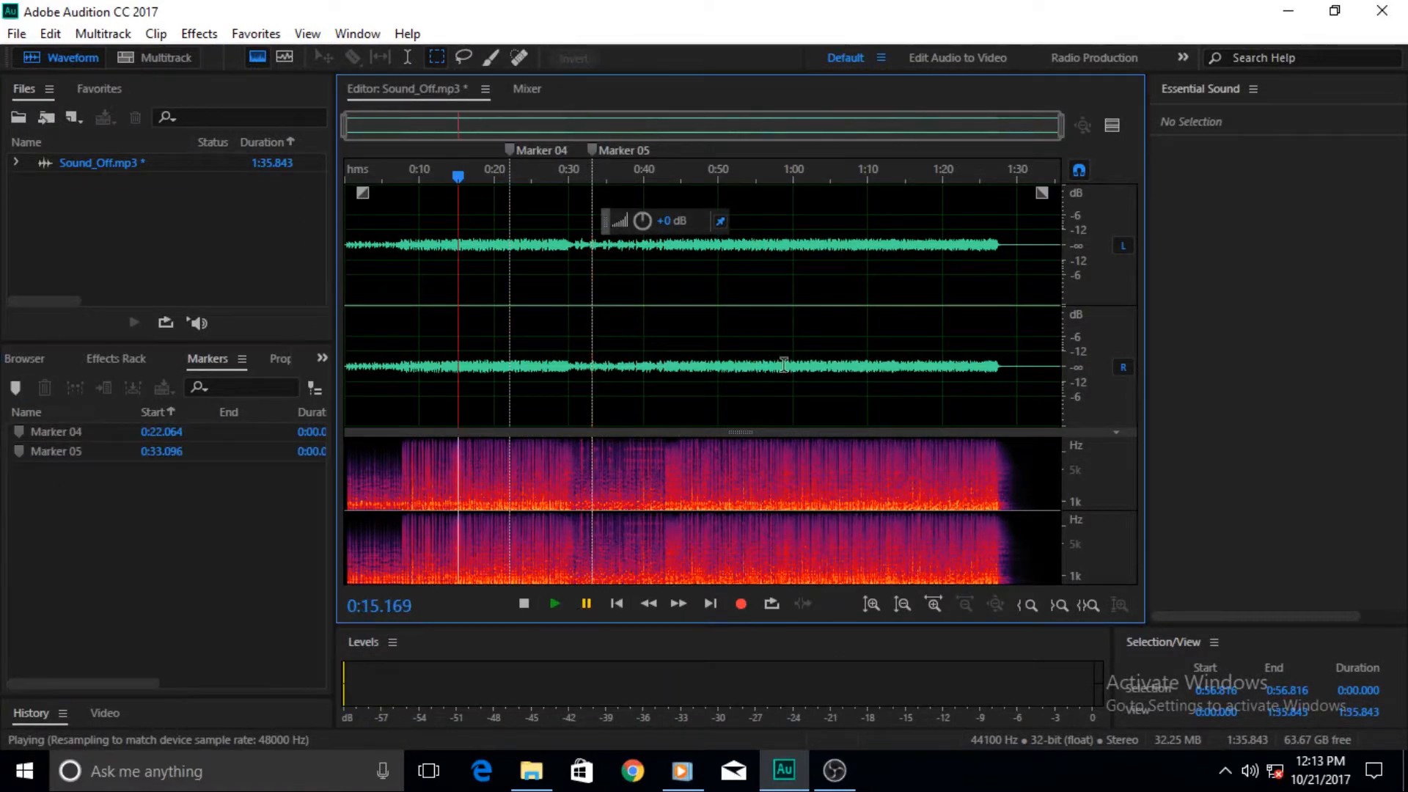
- Select part of the waveform and adjust its in and out points to 0:18.203 and 0:42.336
left_click(751, 244)
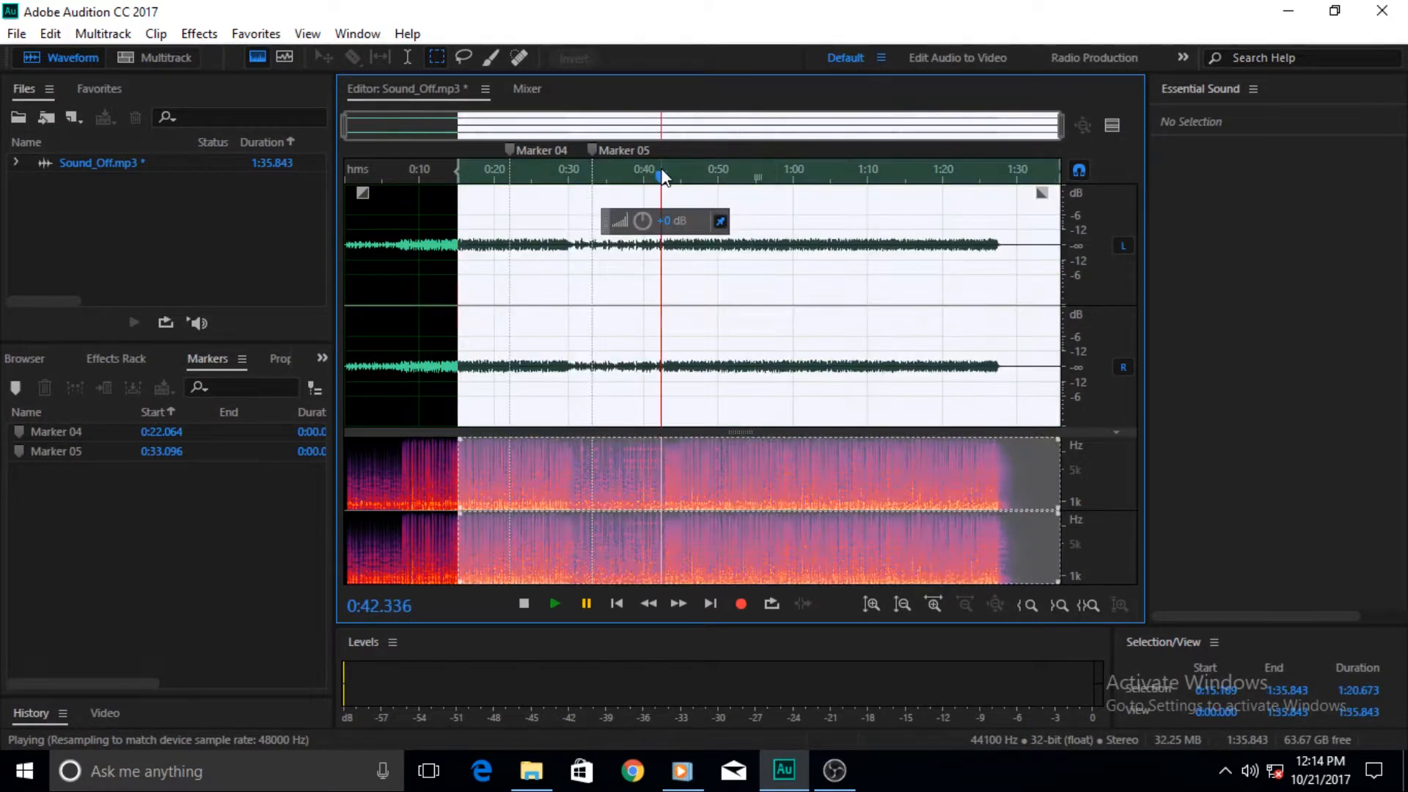
key("o")
left_click_drag(457, 171, 480, 171)
- Start and stop playback repeatedly just past the selected range to test how the playhead behaves when stopping
key("space")
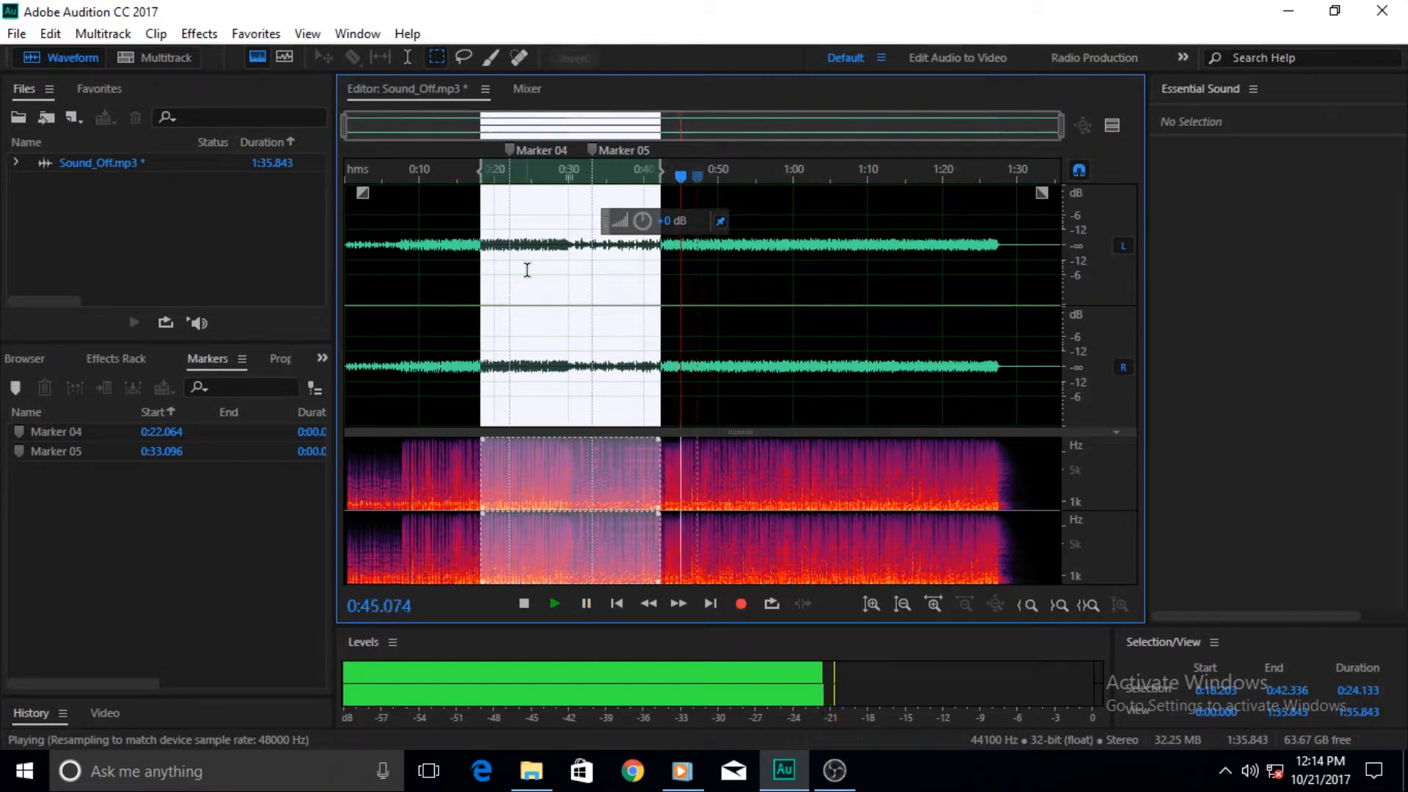
key("space")
key("space")
key("space")
key("space")
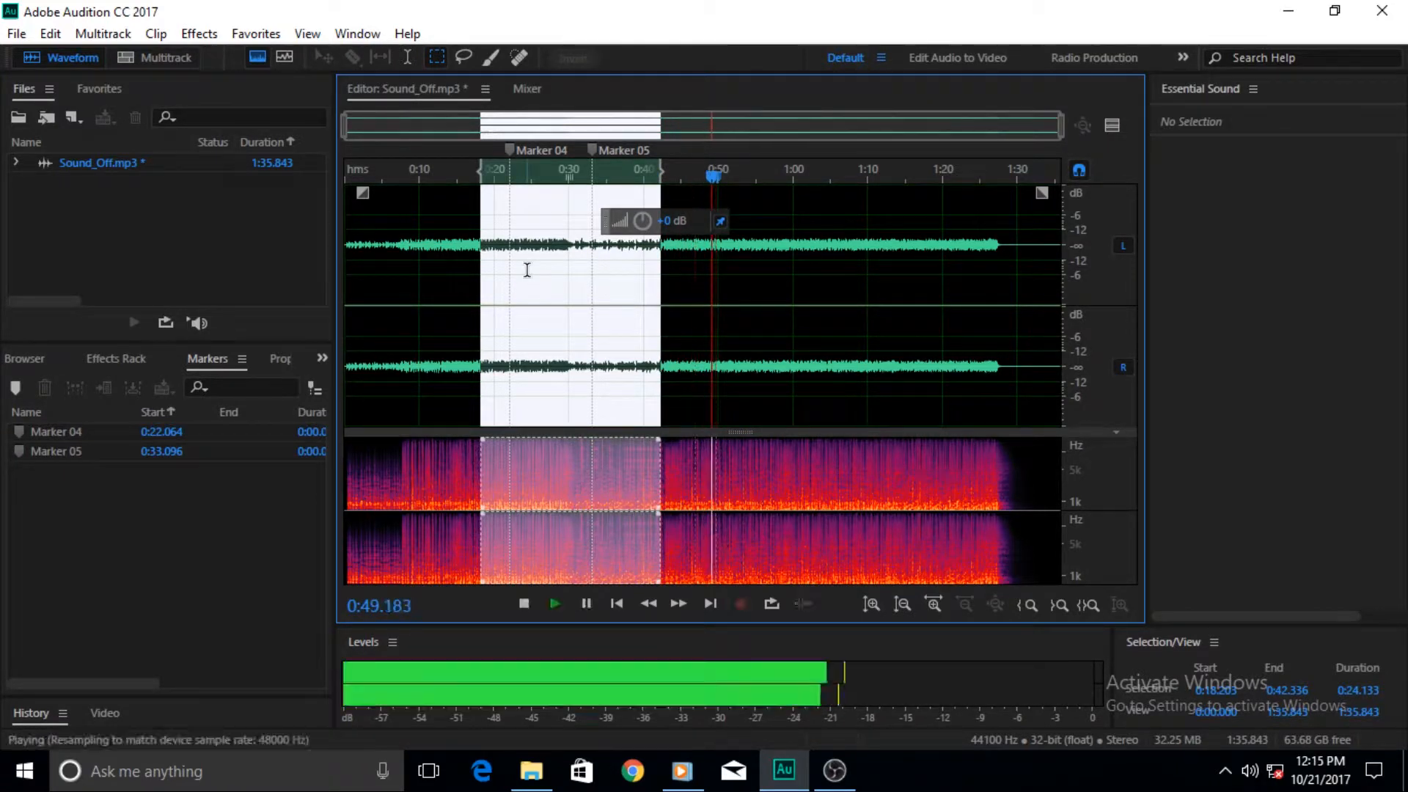
key("space")
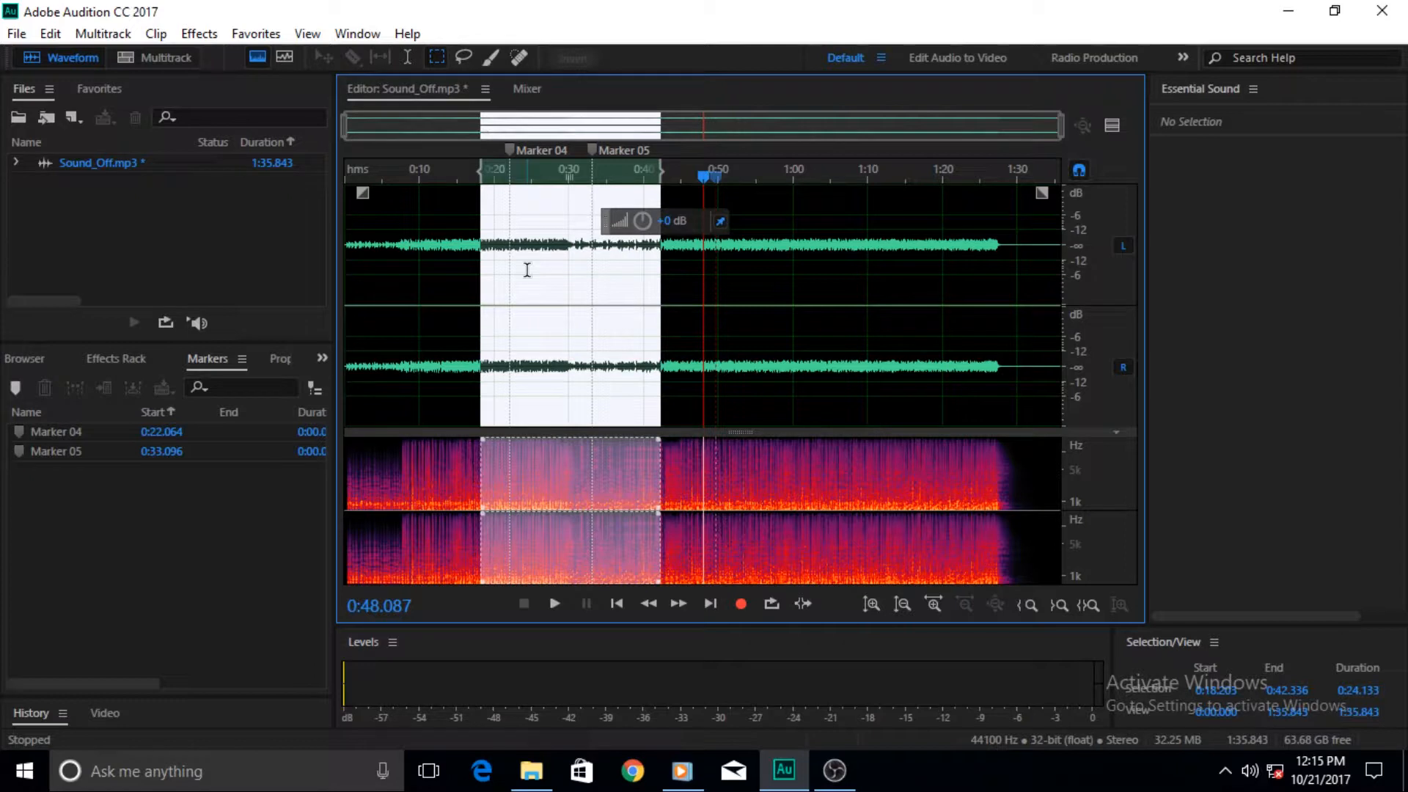
- Clear the selection by placing the playhead at 0:45.784, and display the separate Transport controls above Essential Sound
left_click(687, 399)
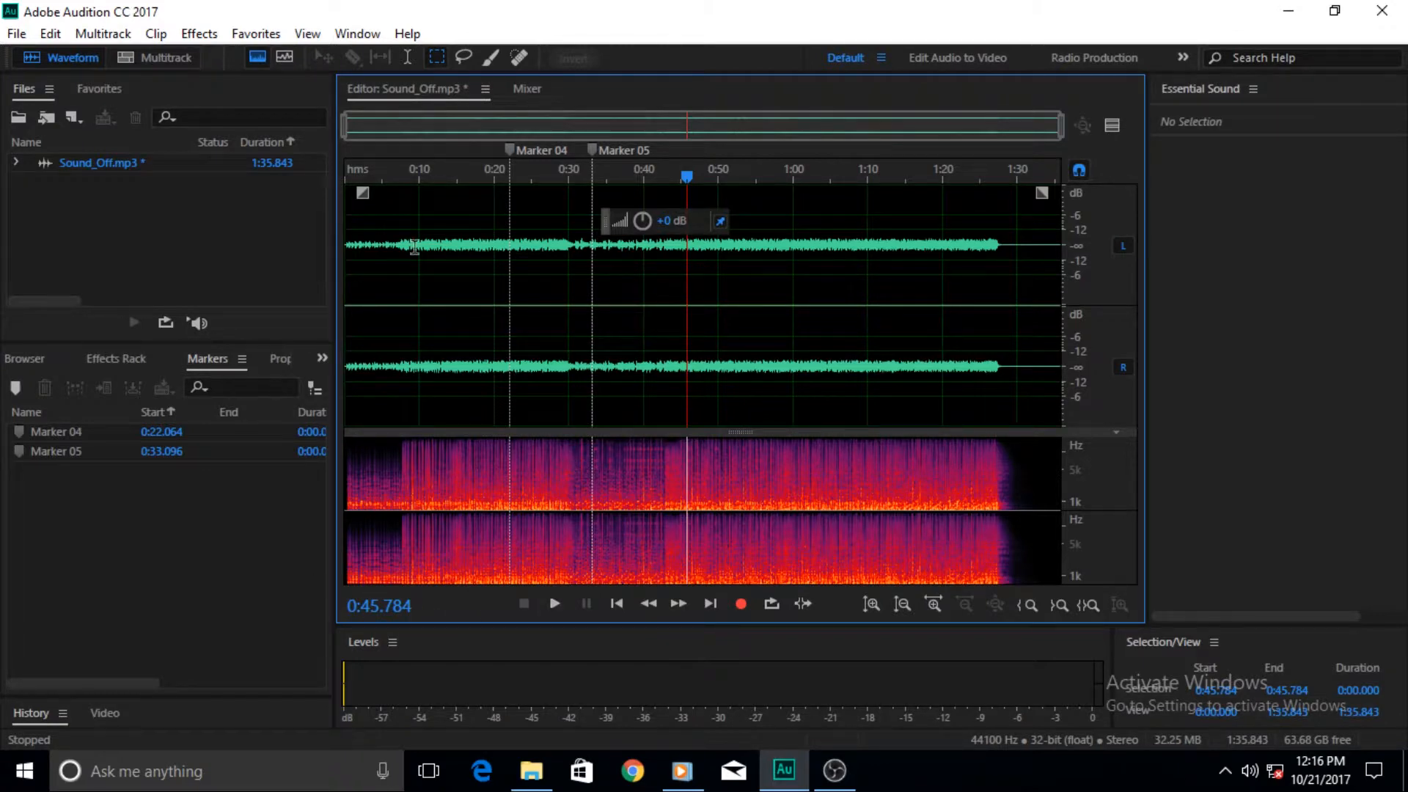
key("alt+w")
left_click(410, 683)
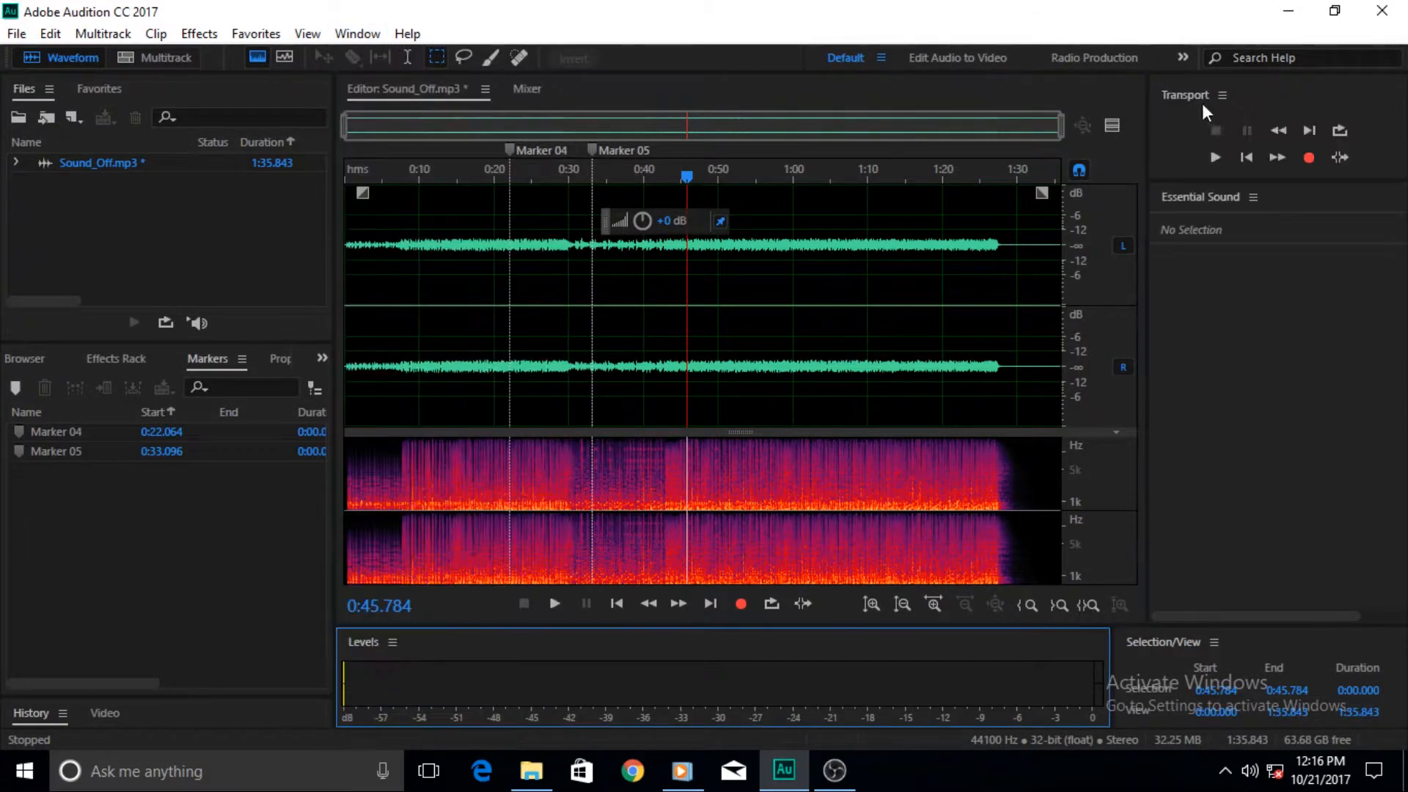
mouse_move(1285, 97)
left_mouse_down()
mouse_move(1254, 94)
mouse_move(234, 475)
mouse_move(1299, 115)
left_mouse_up()
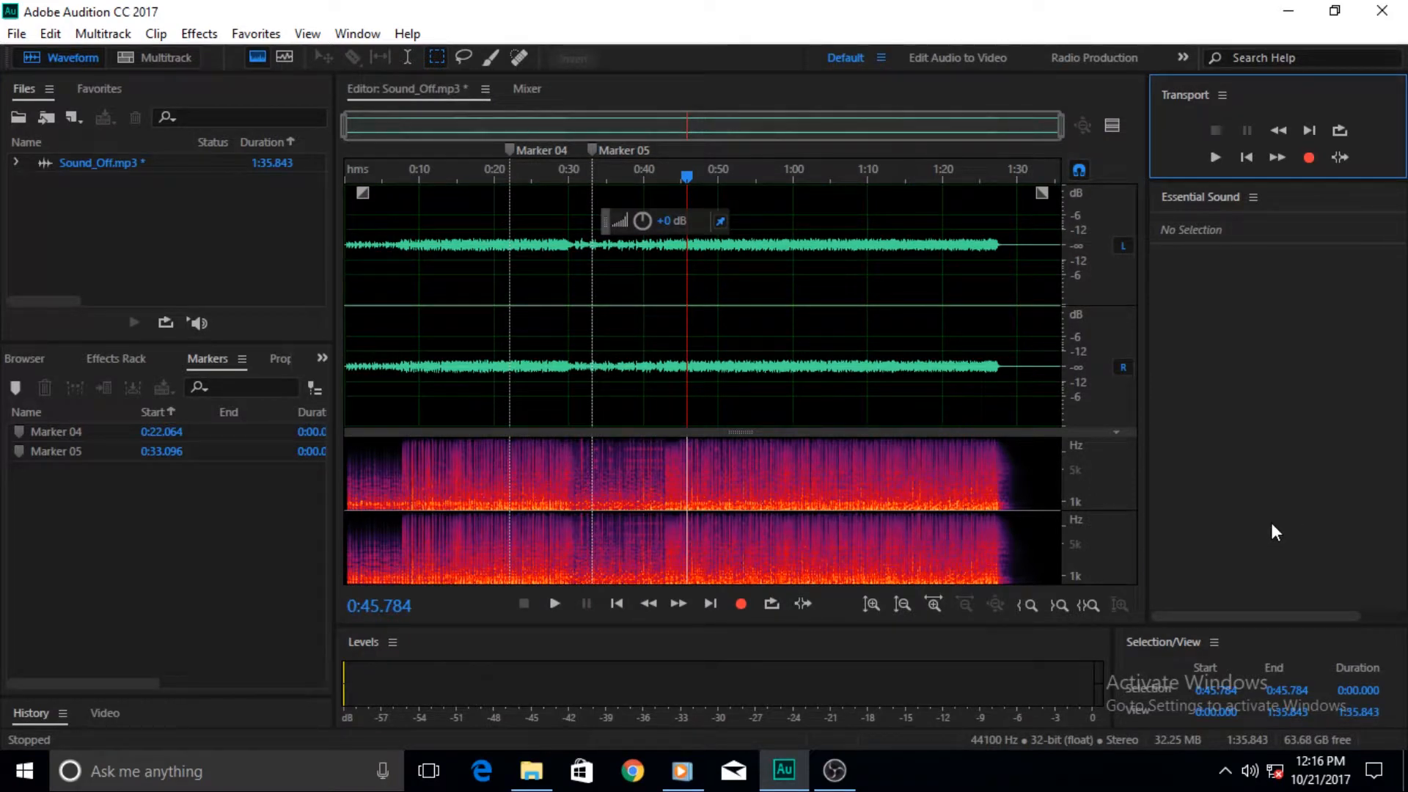
- Turn on loop playback and play the clip
left_click(771, 603)
left_click(554, 602)
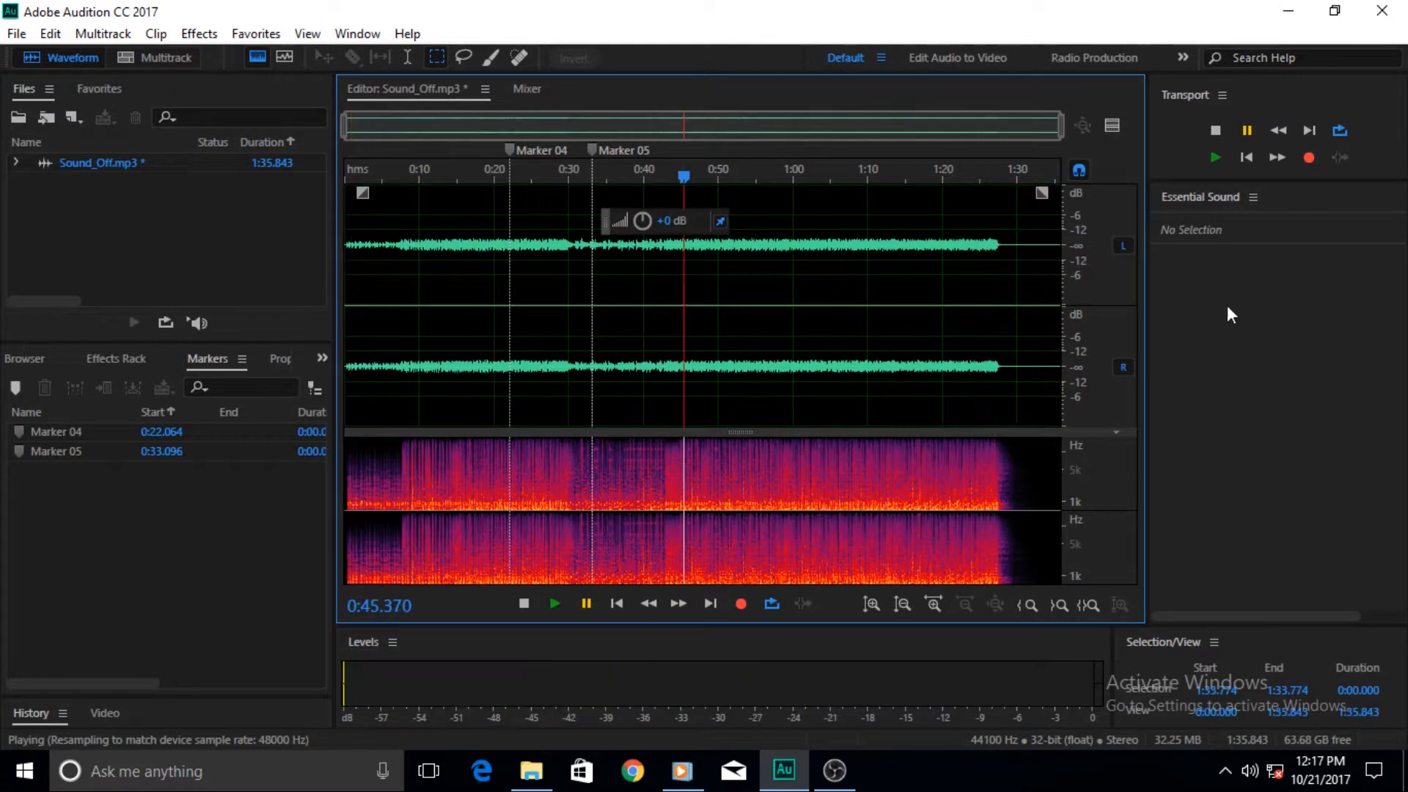
- Select the audio from 0:47.576 to 0:55.299, try deleting it, and undo the deletion
left_click_drag(699, 242, 757, 249)
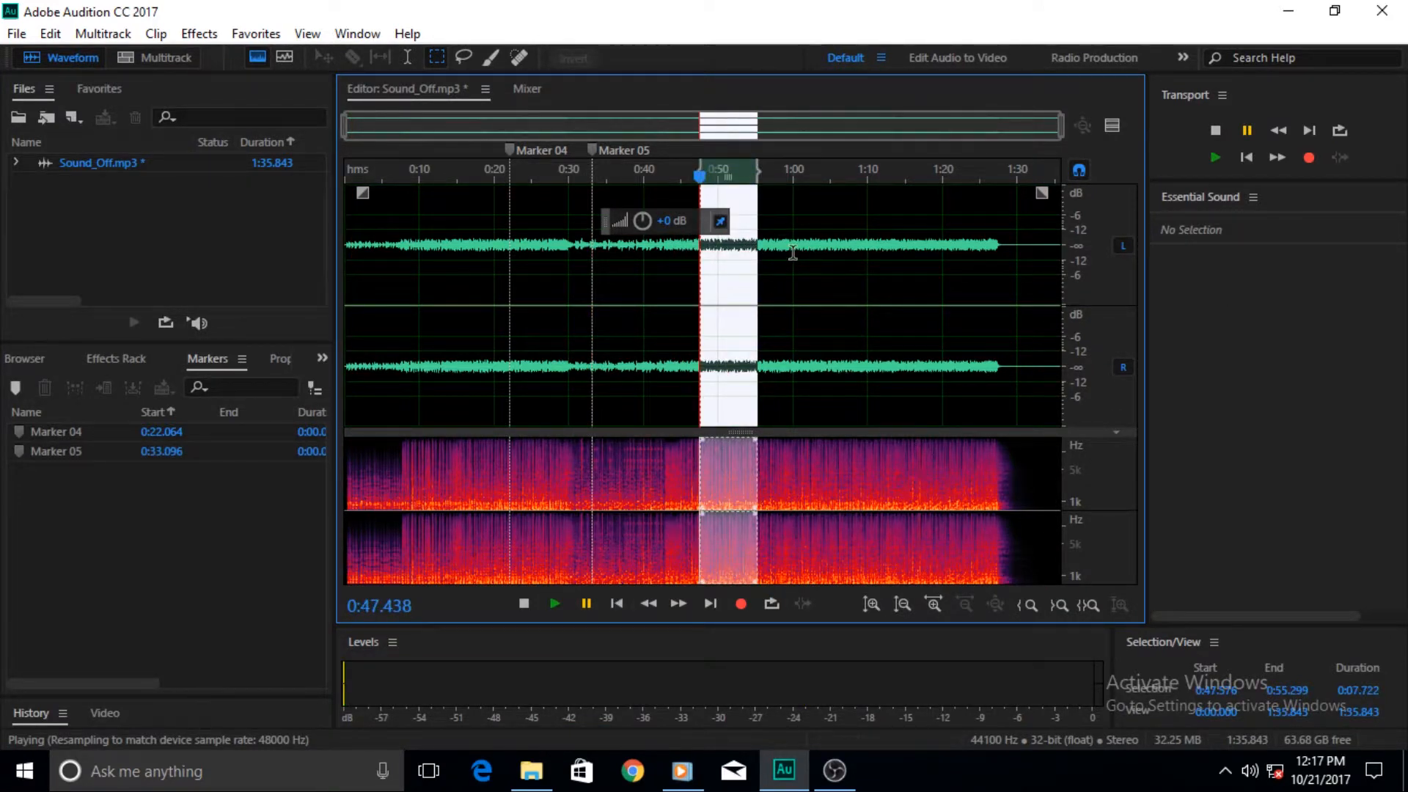
key("Delete")
key("ctrl+z")
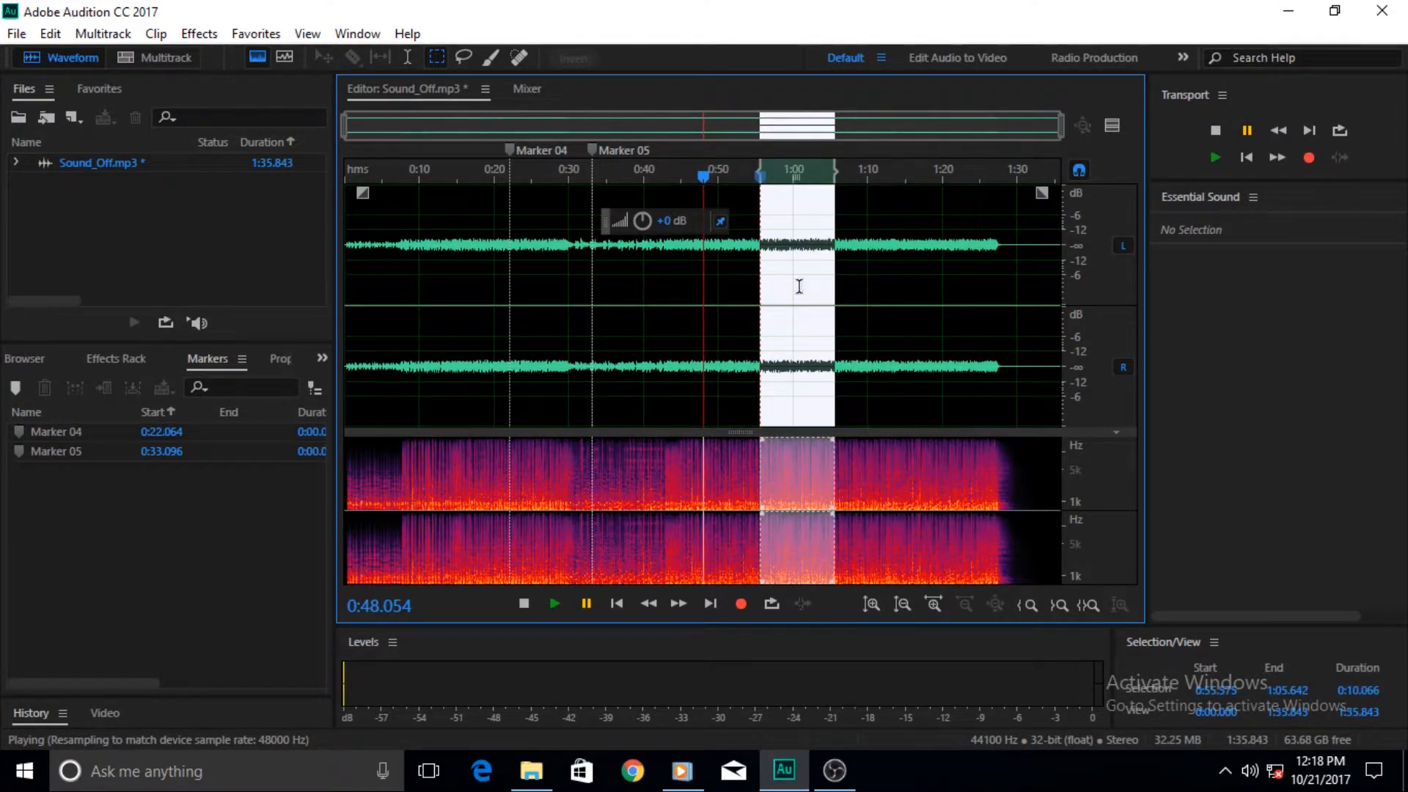
- Clear the waveform selection, place the playhead at 0:43.715, and close the separate Transport controls
key("ctrl+shift+a")
left_click(696, 270)
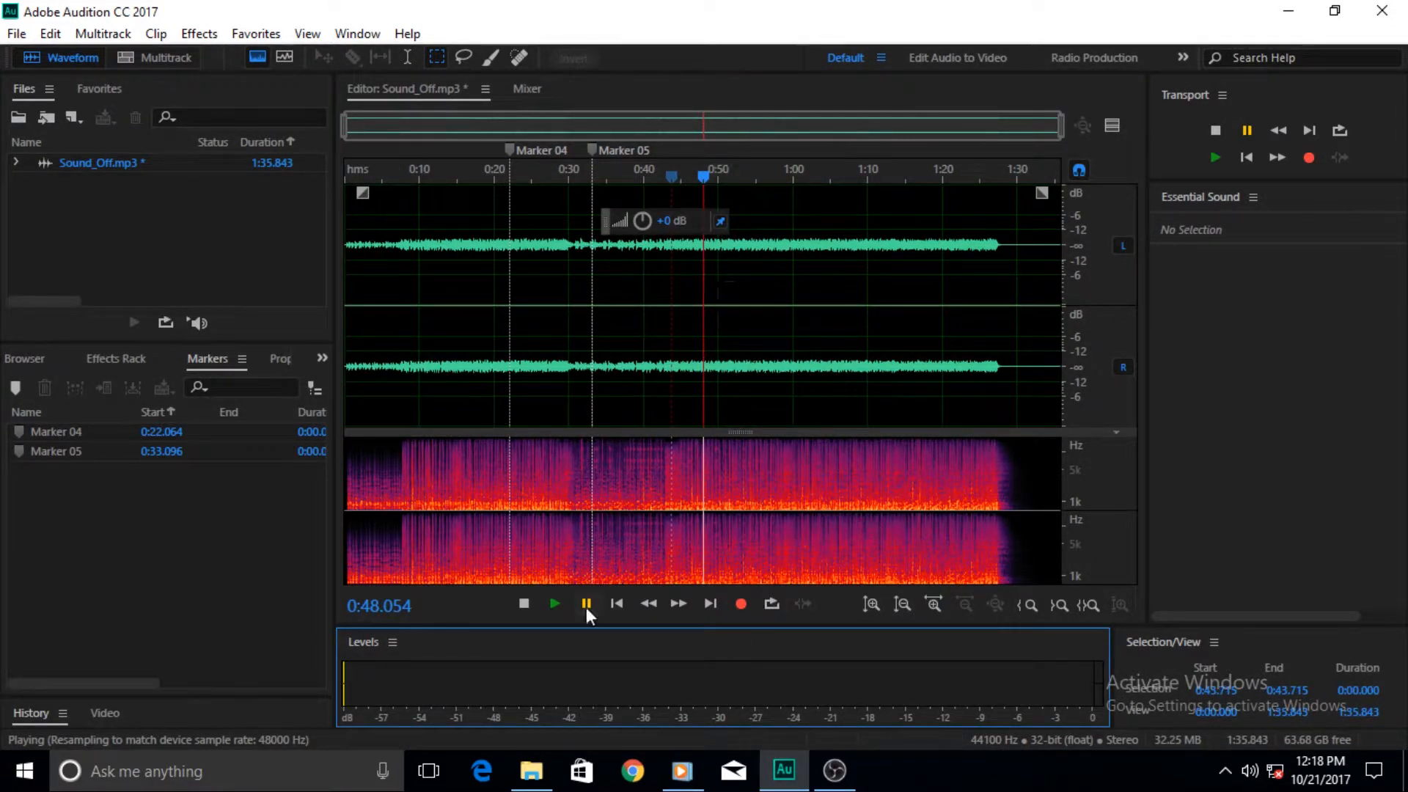
left_click(1221, 94)
left_click(1246, 110)
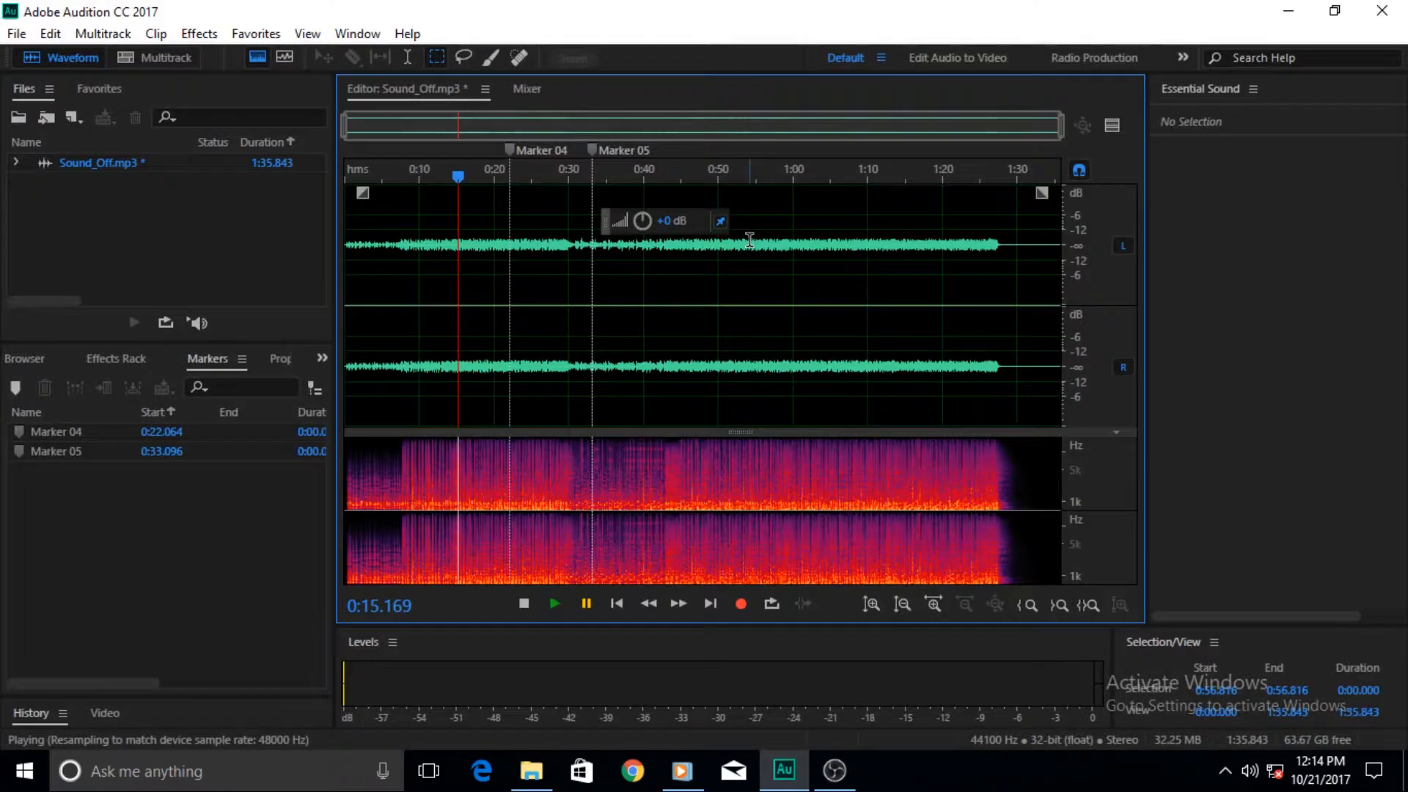
- Select the audio from 0:15.169 to the end of the clip and place the playhead at 0:42.336
left_click(750, 243)
key("shift+End")
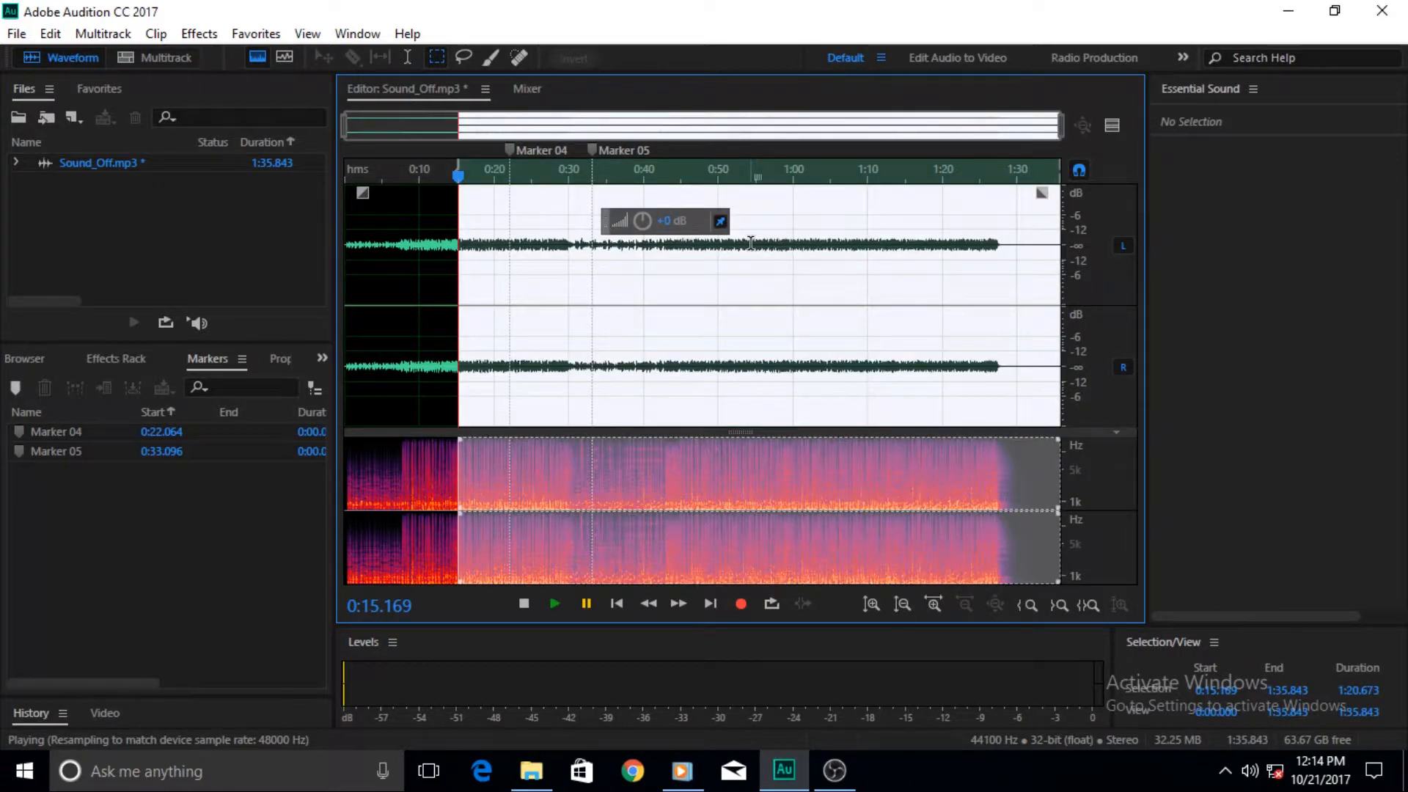
left_click(661, 171)
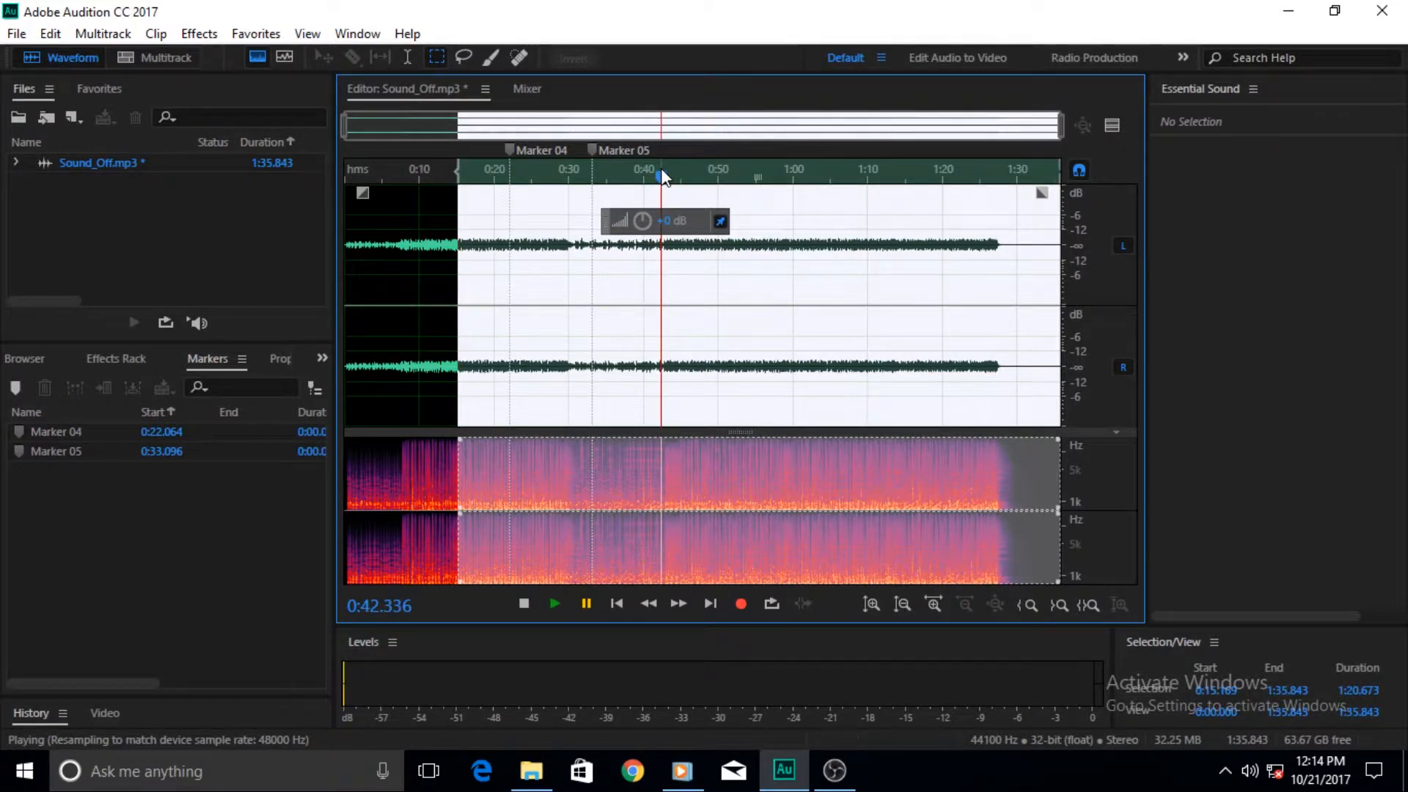
- Shorten the selection to end at the playhead at 0:42.336, move its start to 0:18.203, and place the playhead at 0:47.163
left_click(661, 169, "shift")
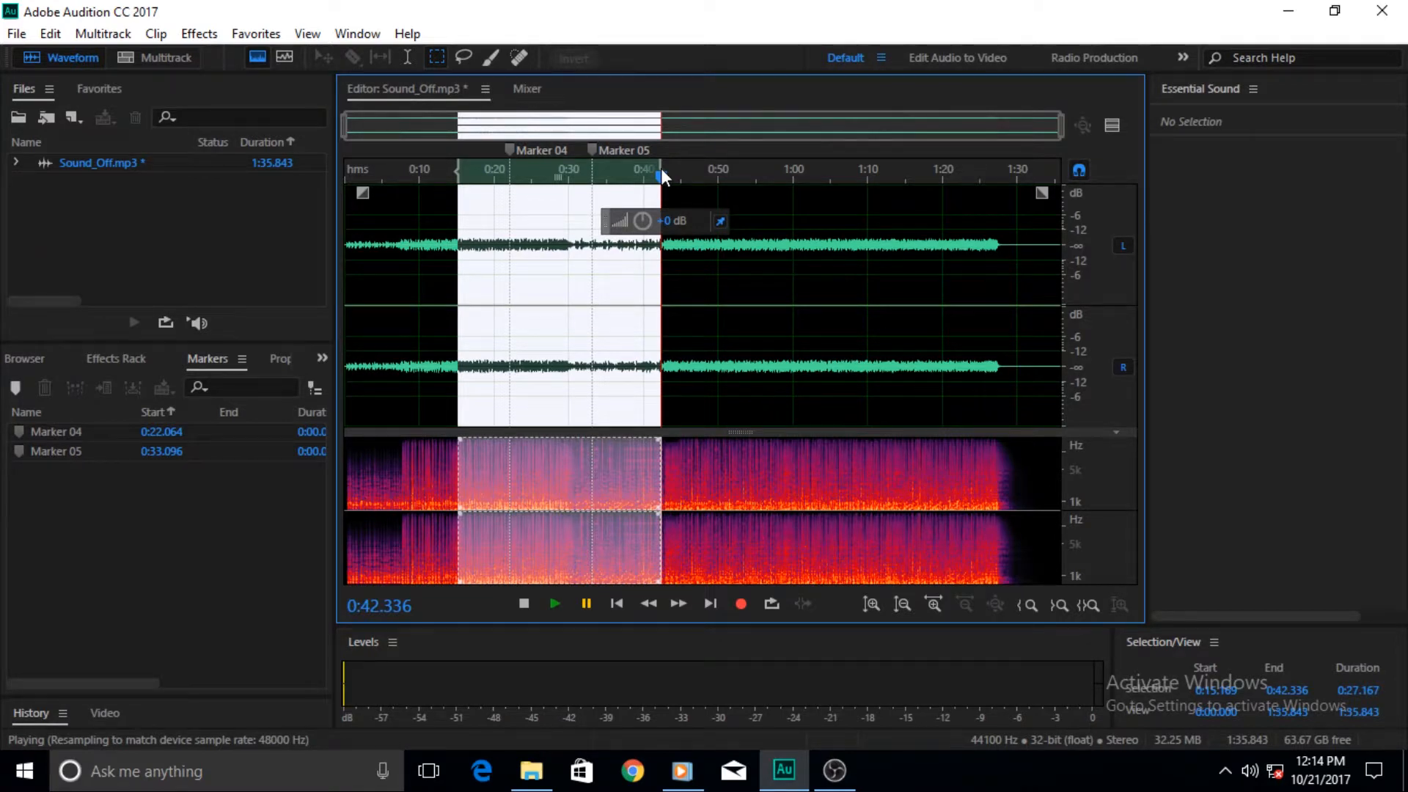
mouse_move(456, 176)
left_mouse_down()
mouse_move(418, 176)
mouse_move(480, 176)
left_mouse_up()
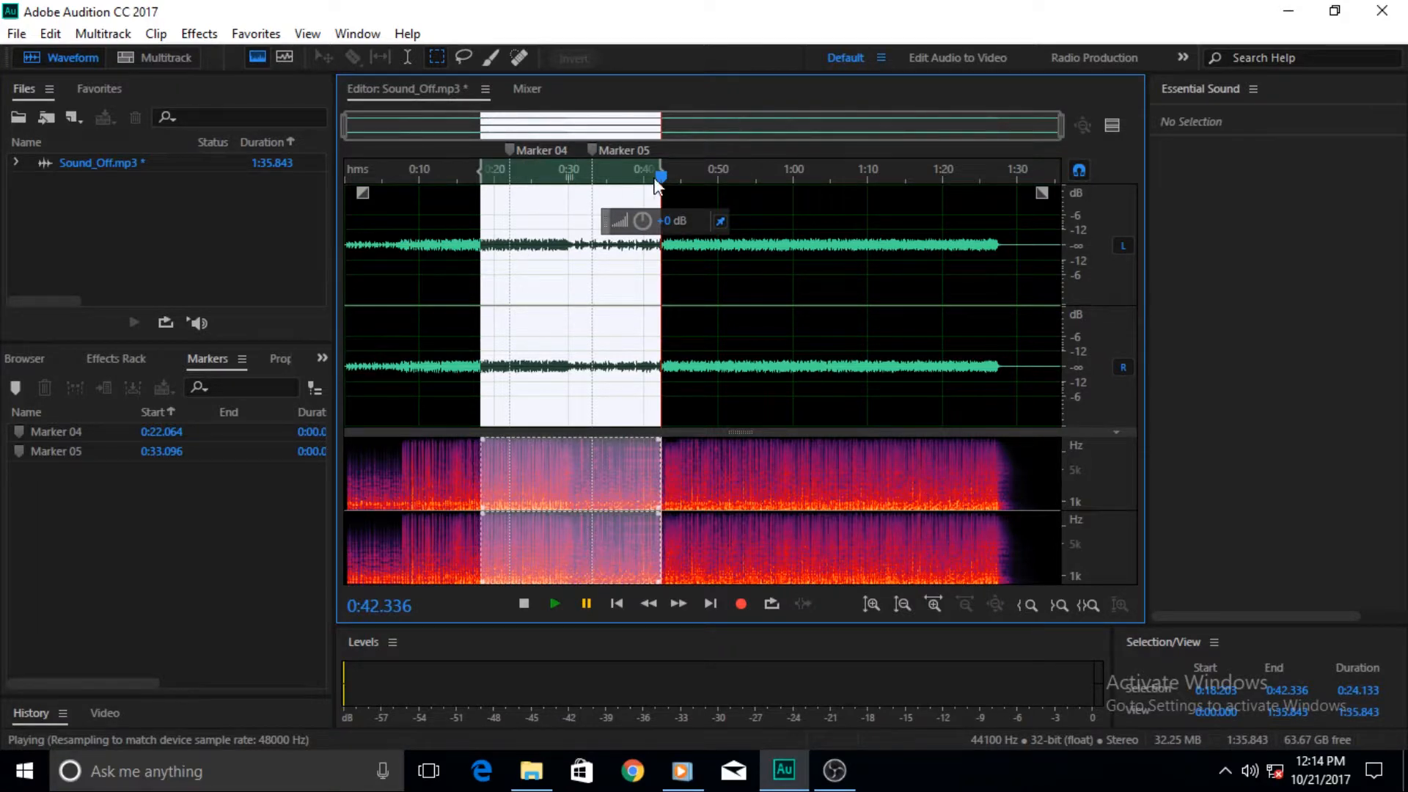
left_click_drag(664, 180, 697, 178)
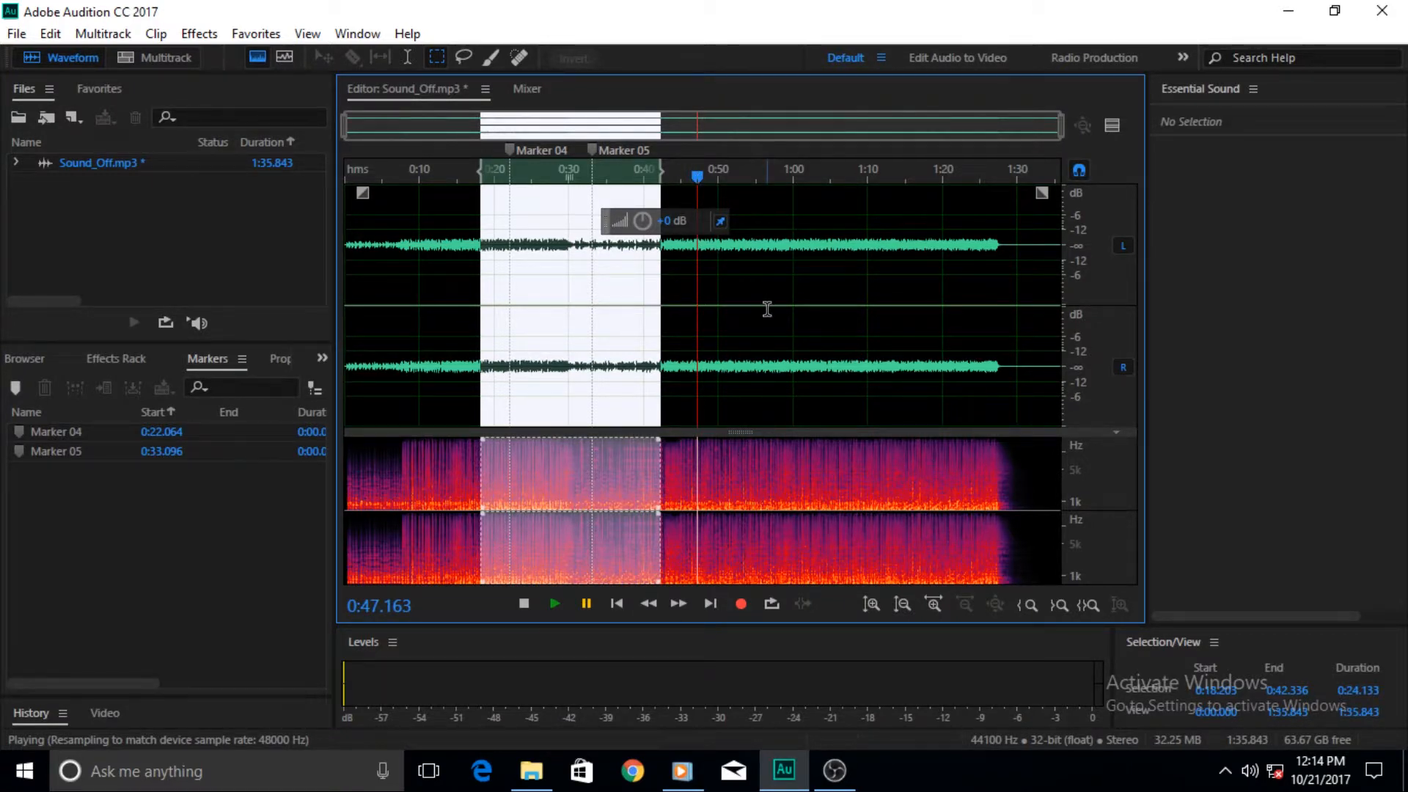
- Play the clip, pause and resume playback, and stop it; play the clip once more and stop it
key("space")
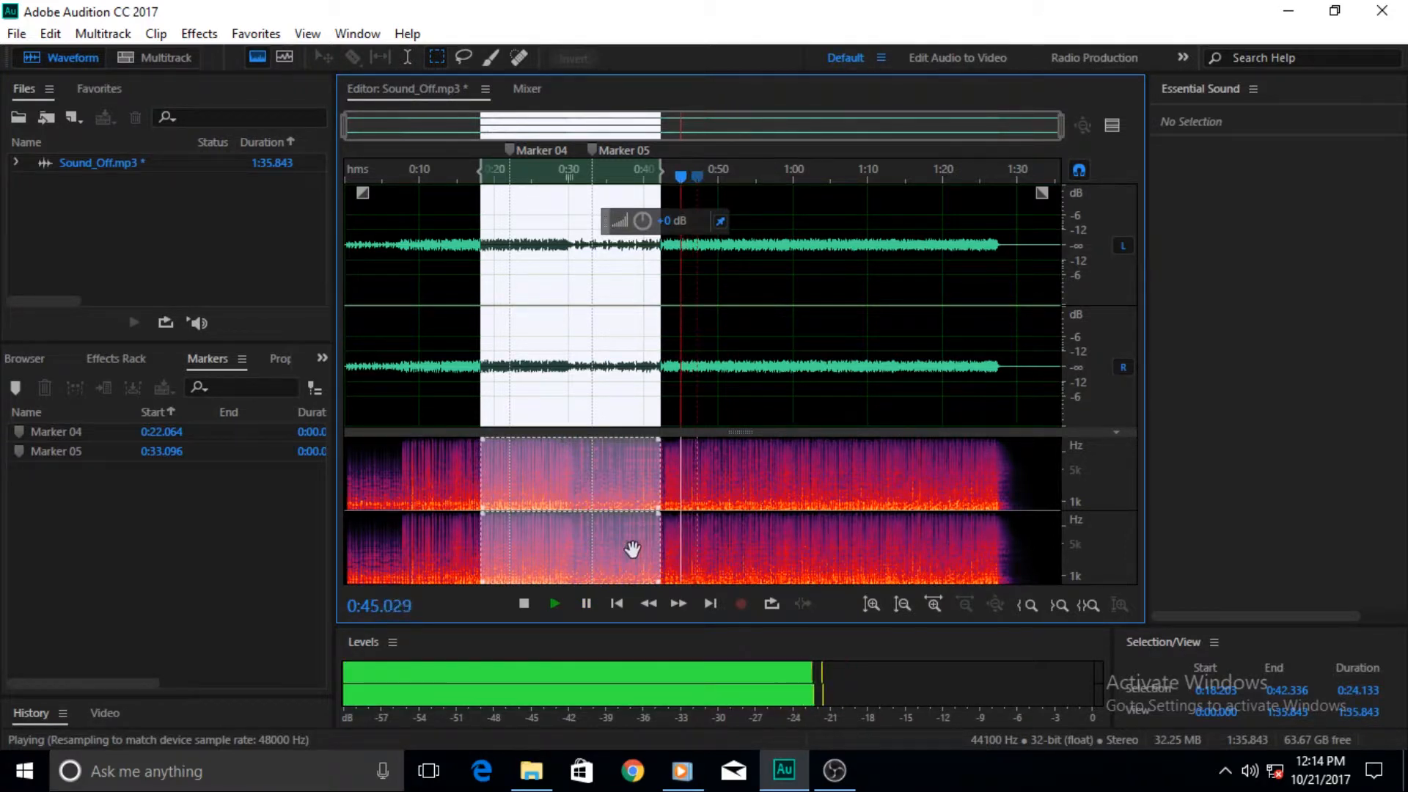
left_click(586, 604)
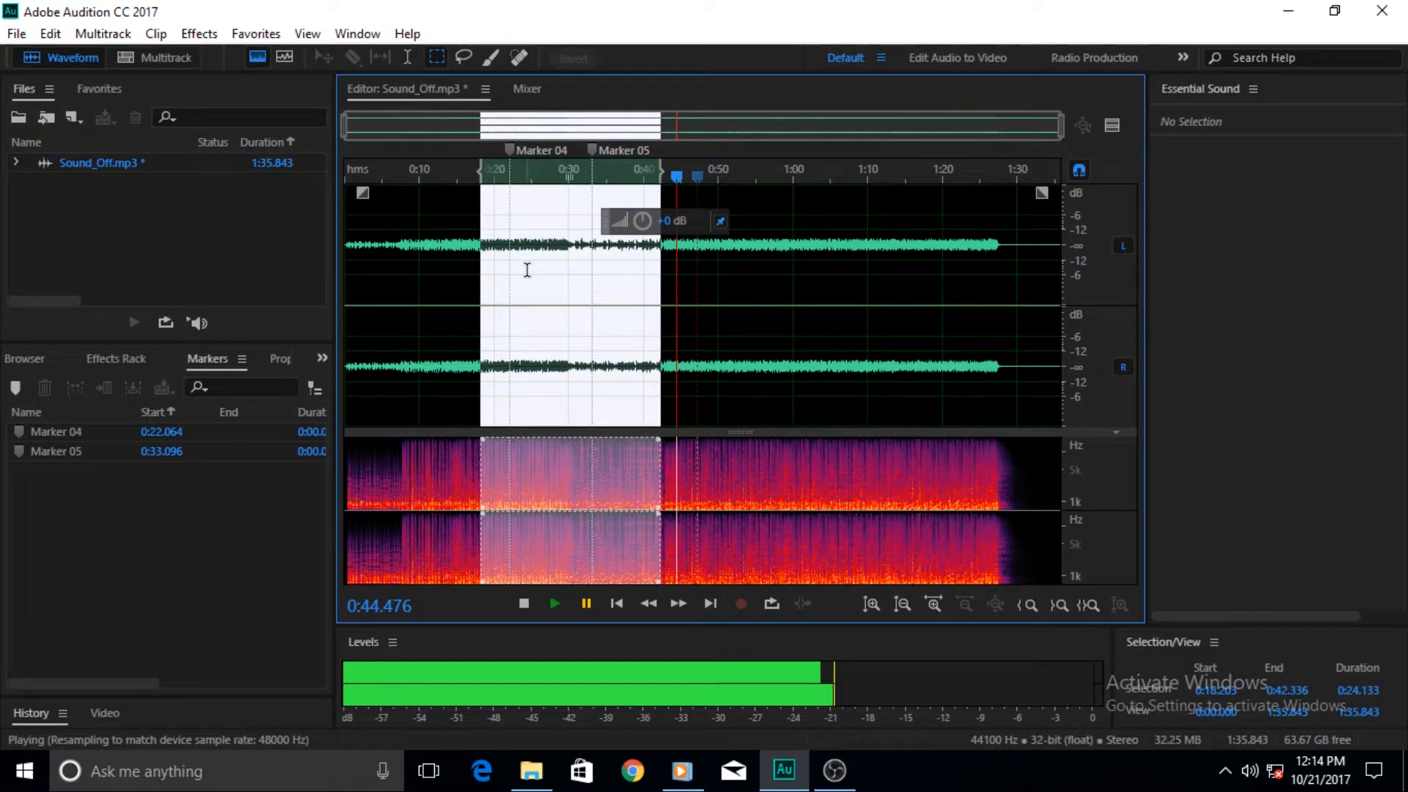
key("space")
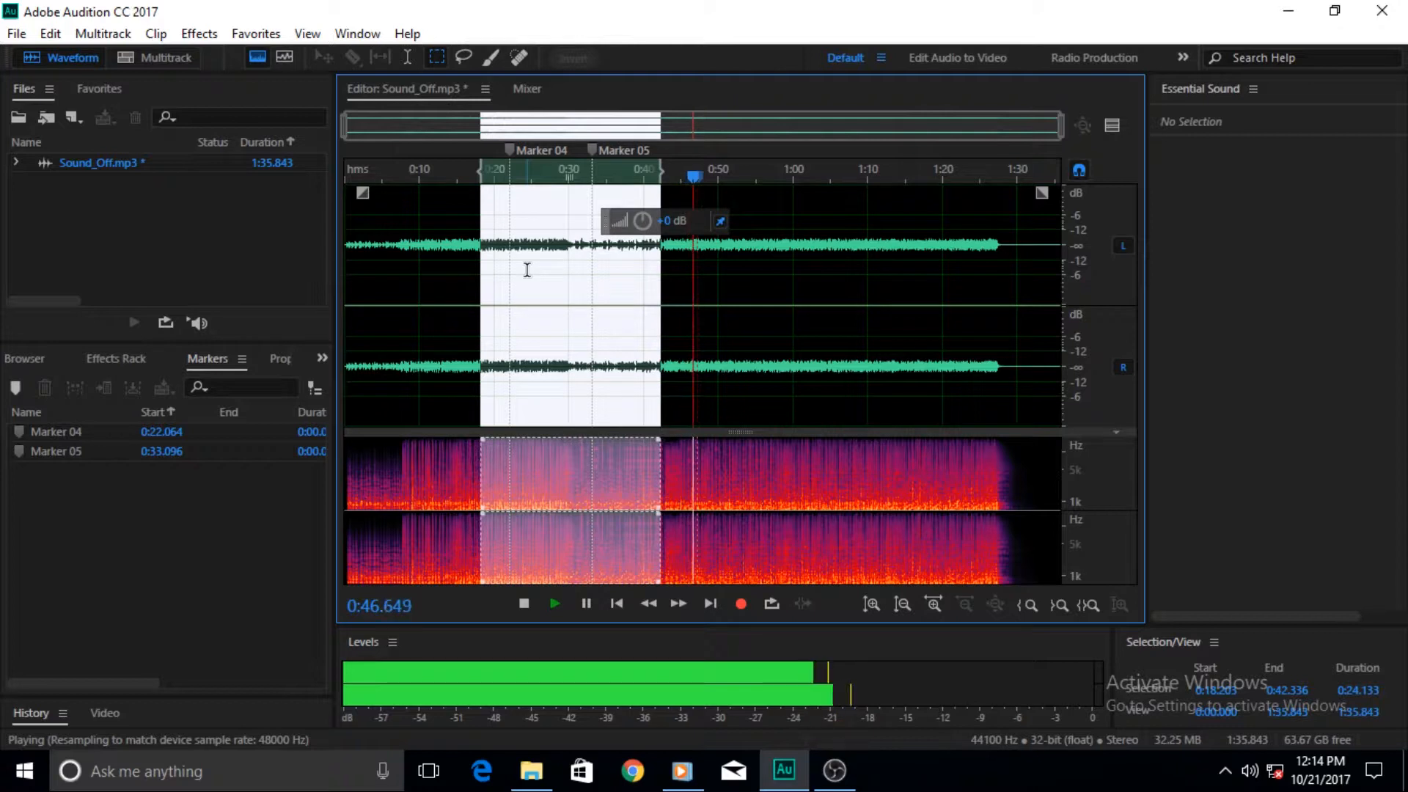
key("space")
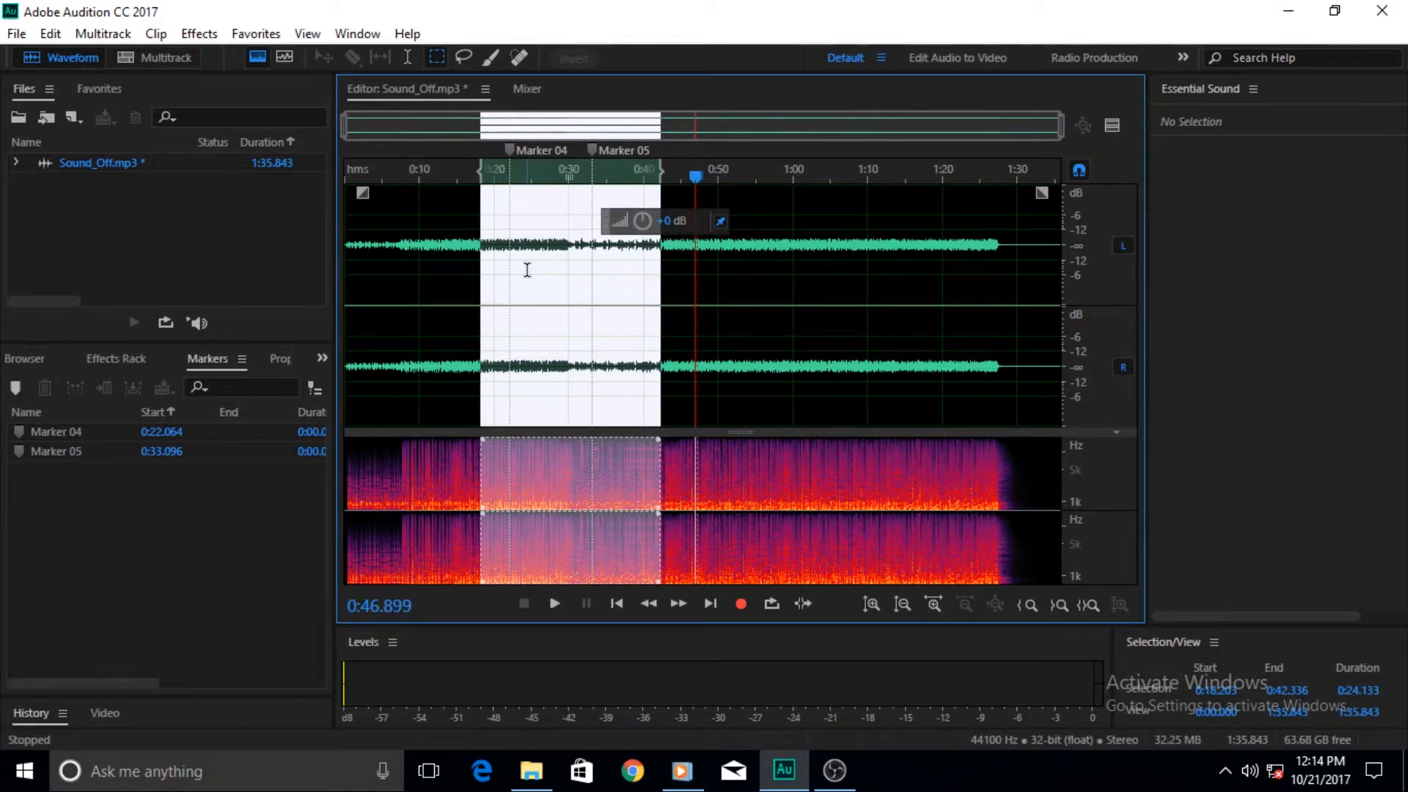
key("space")
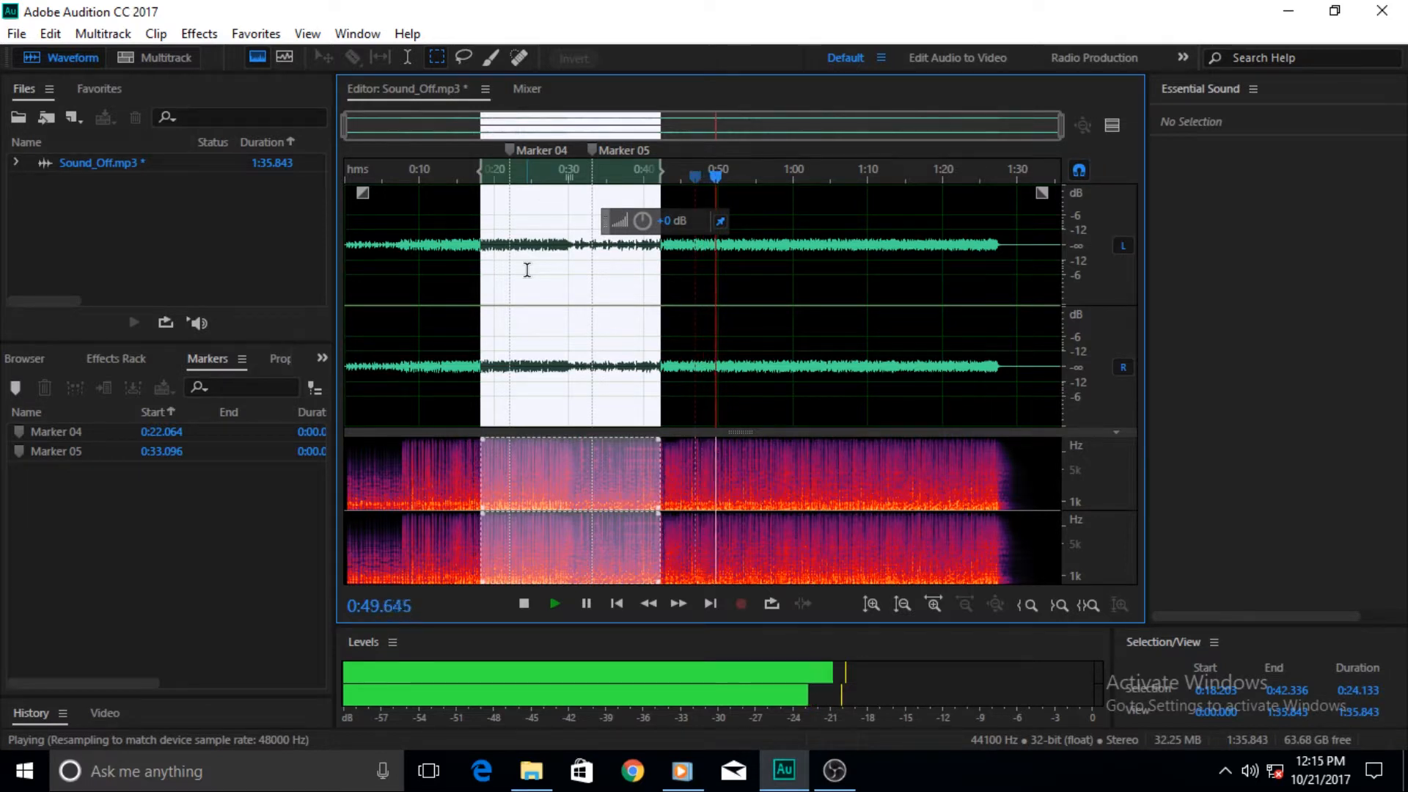
key("space")
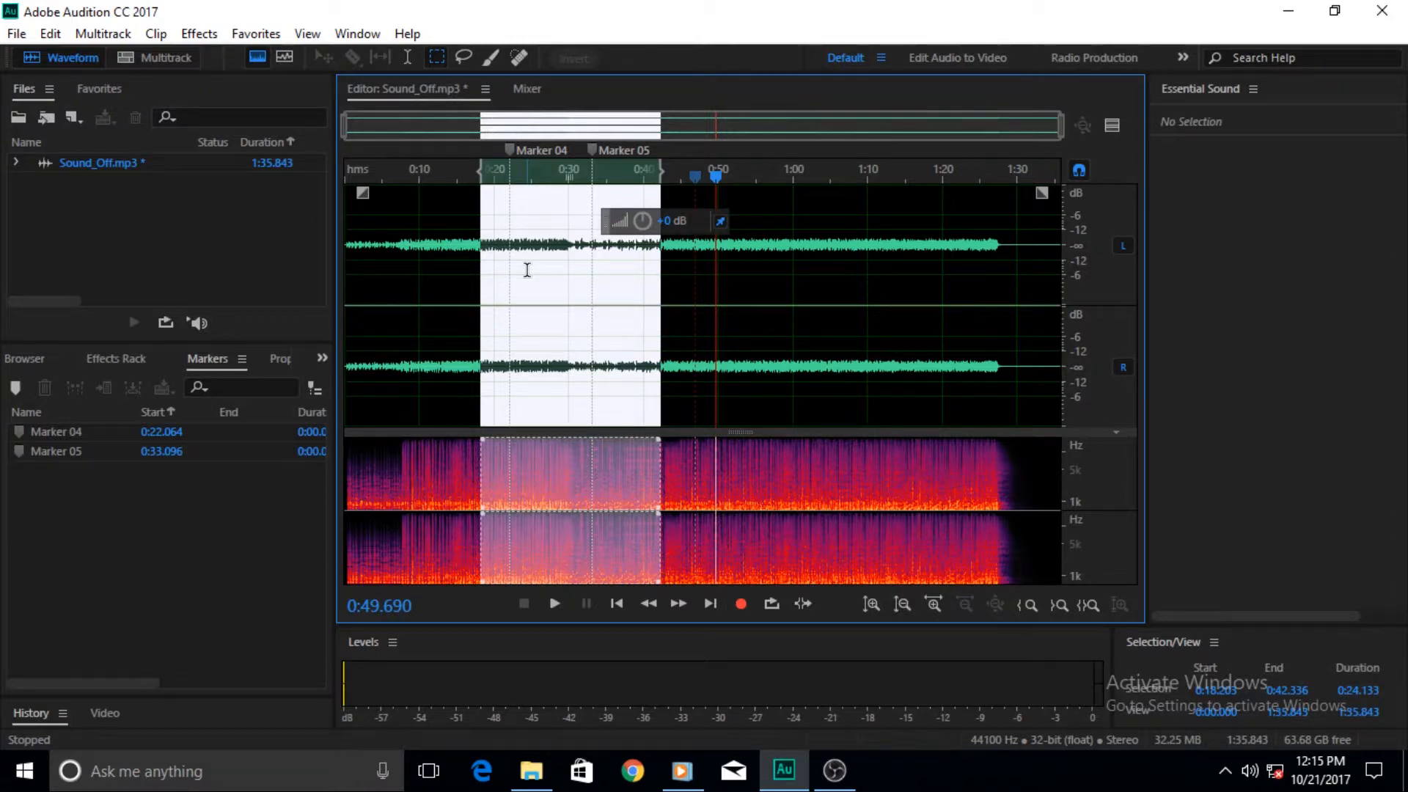
- Shuttle playback backward briefly, stop it, and clear the waveform selection by placing the playhead at 0:45.784
key("j")
key("k")
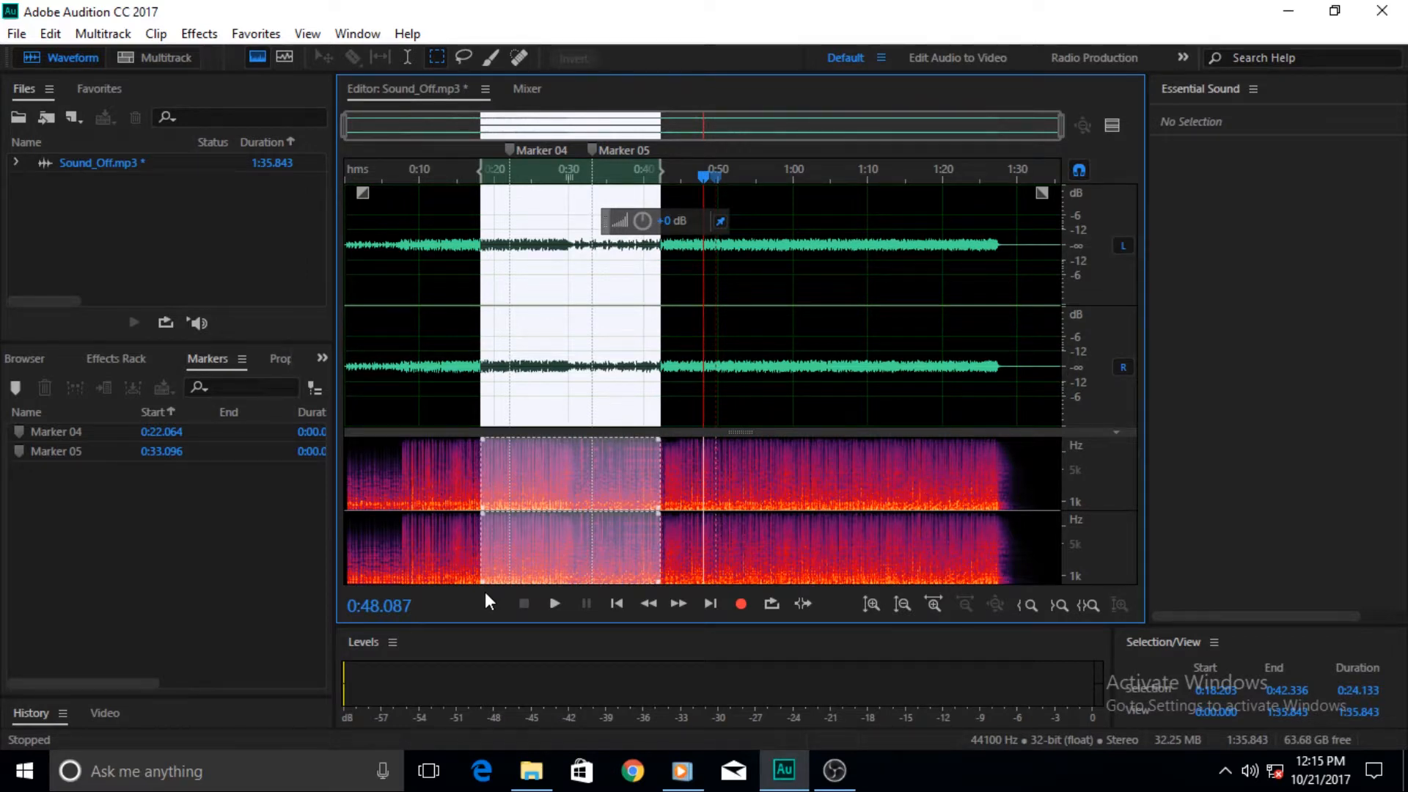
left_click(686, 379)
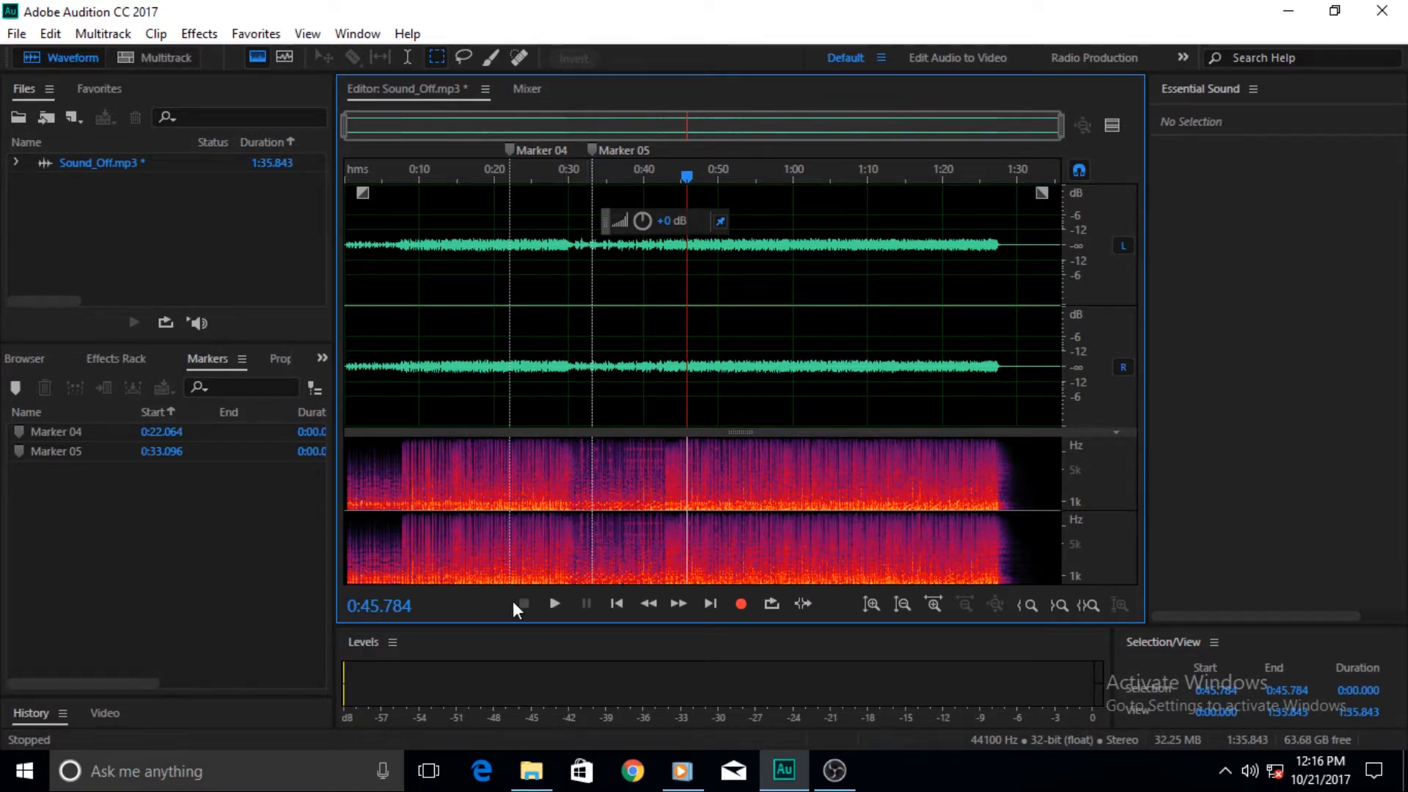
- Show the separate Transport controls
left_click(358, 33)
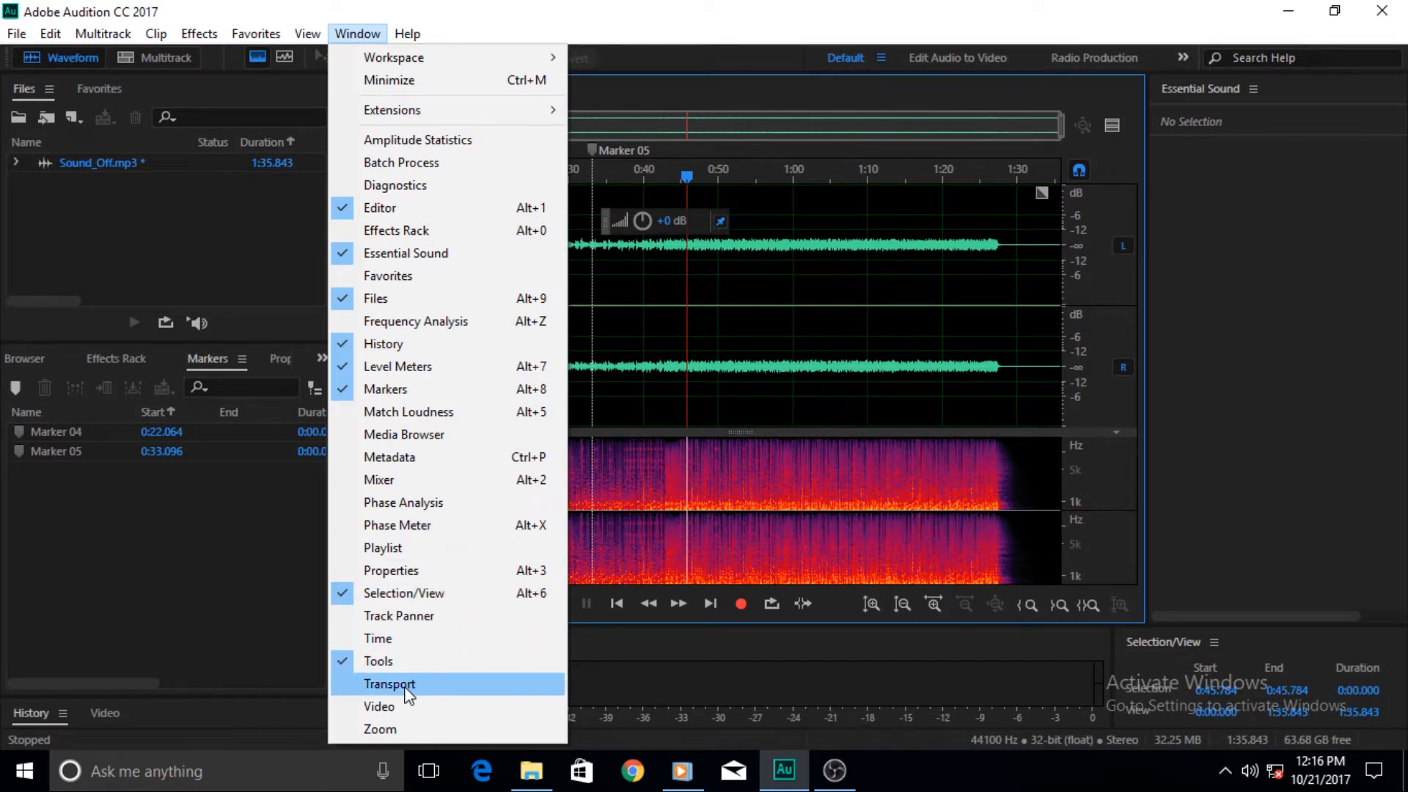
left_click(389, 684)
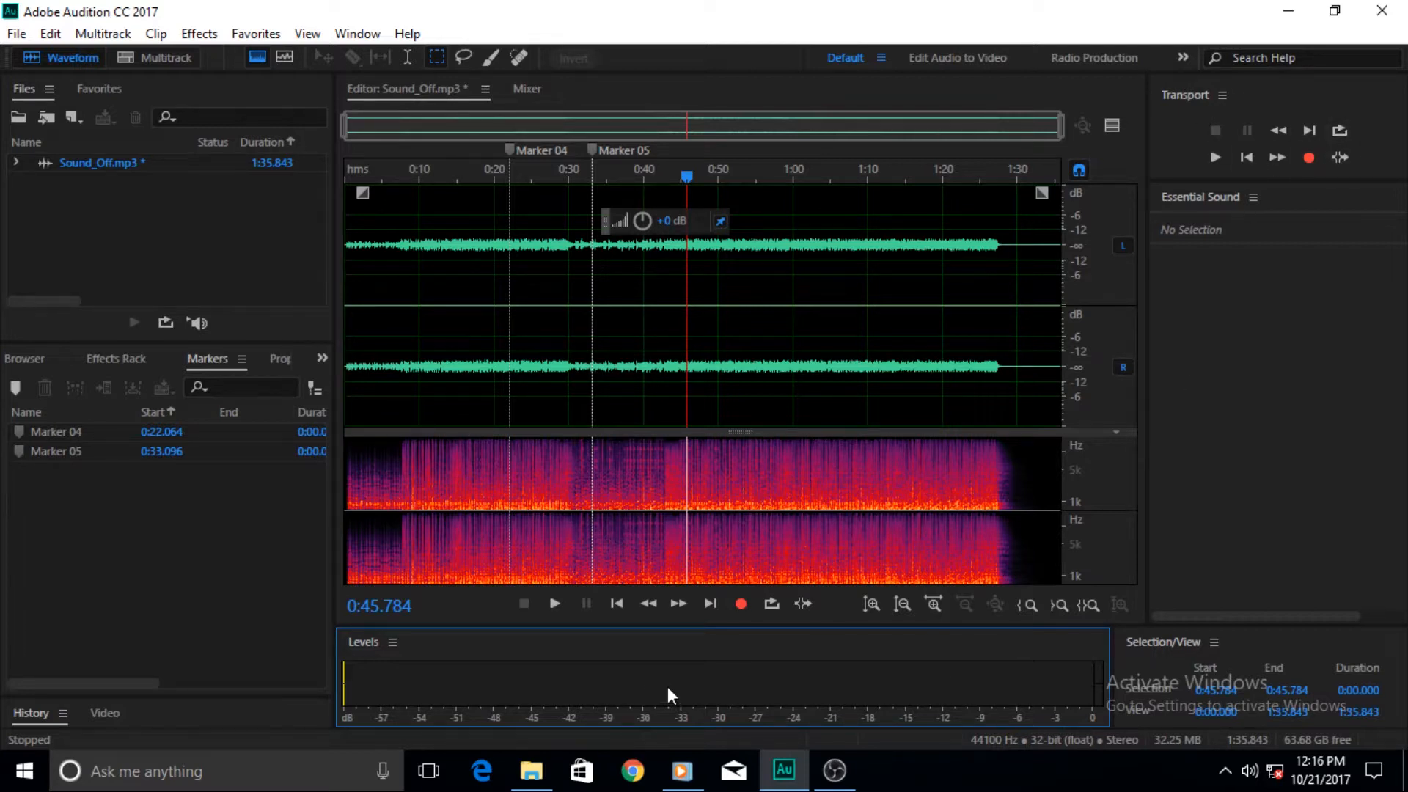
left_click(1285, 103)
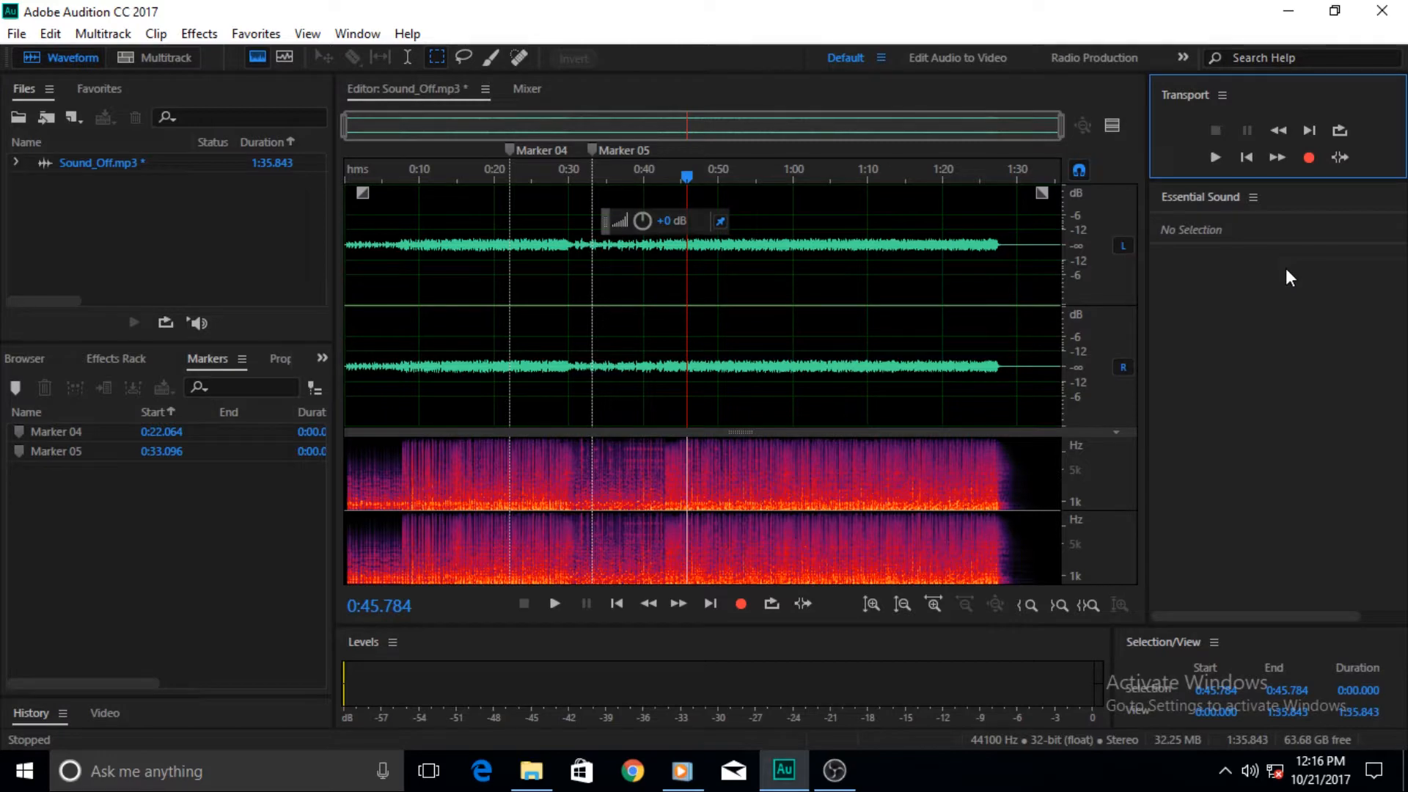
left_click_drag(1260, 102, 1301, 117)
- Place the playhead at 1:33.774, turn on loop playback, play past the clip's end, and pause
left_click(1044, 174)
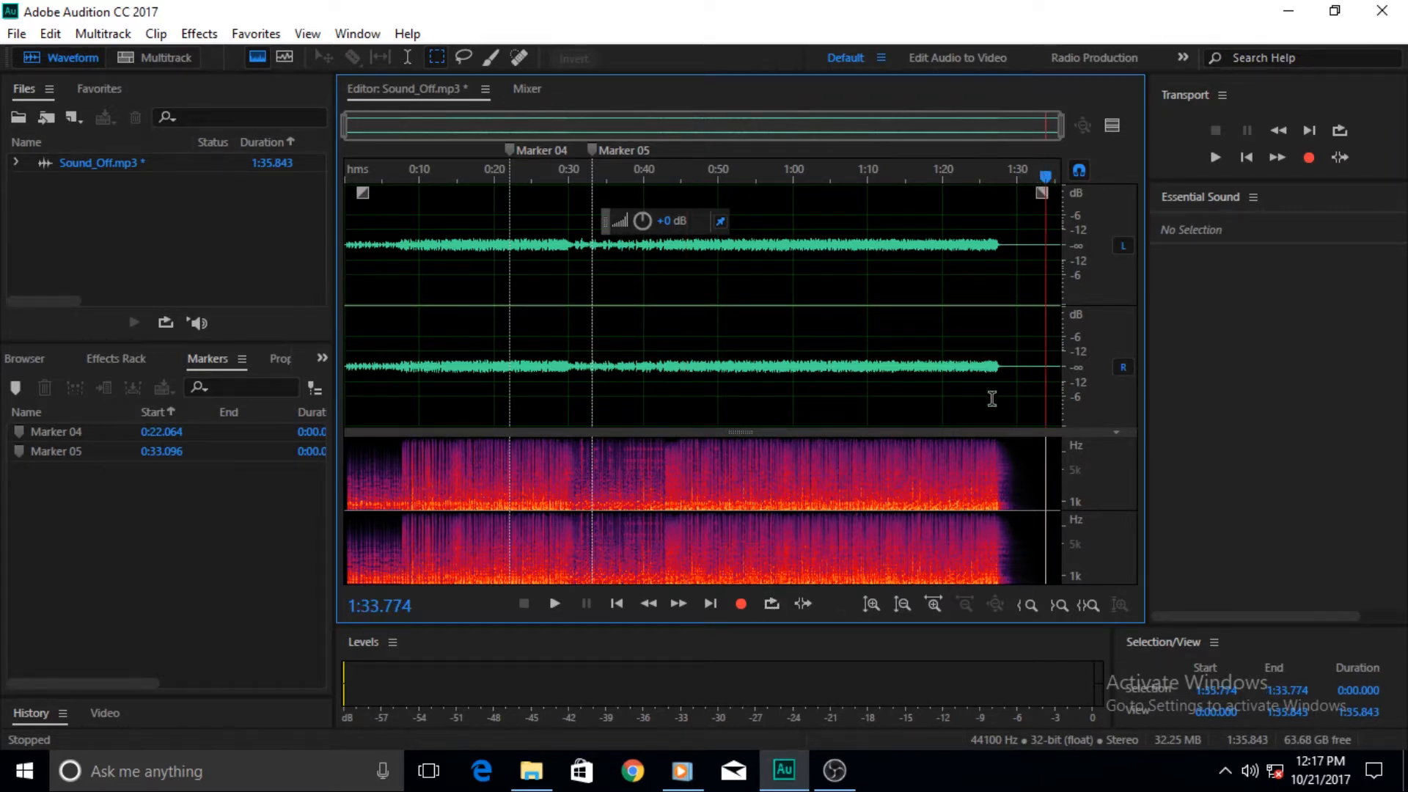
left_click(770, 603)
left_click(550, 611)
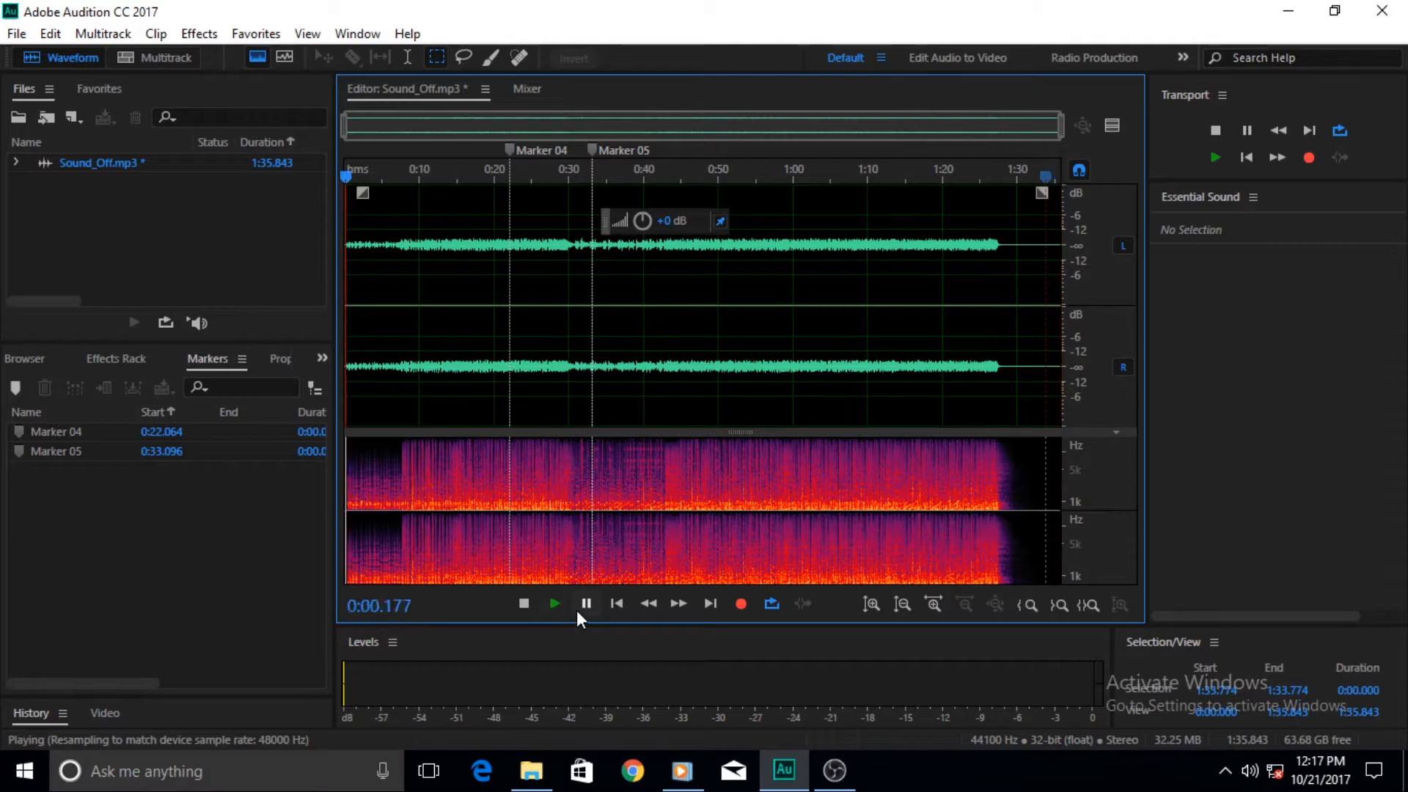
left_click(578, 610)
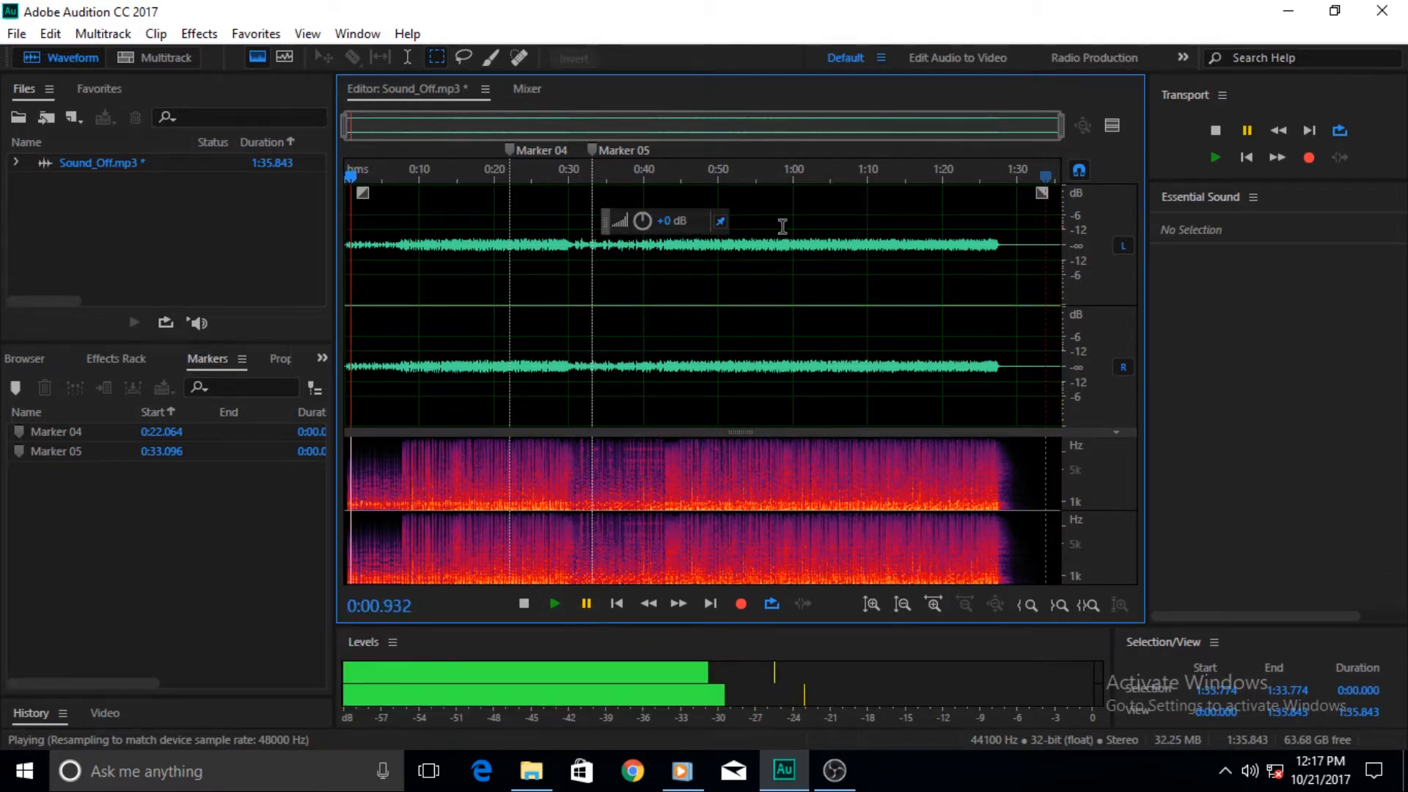
- Turn off loop playback and move the playhead to 0:46.059
left_click(683, 174)
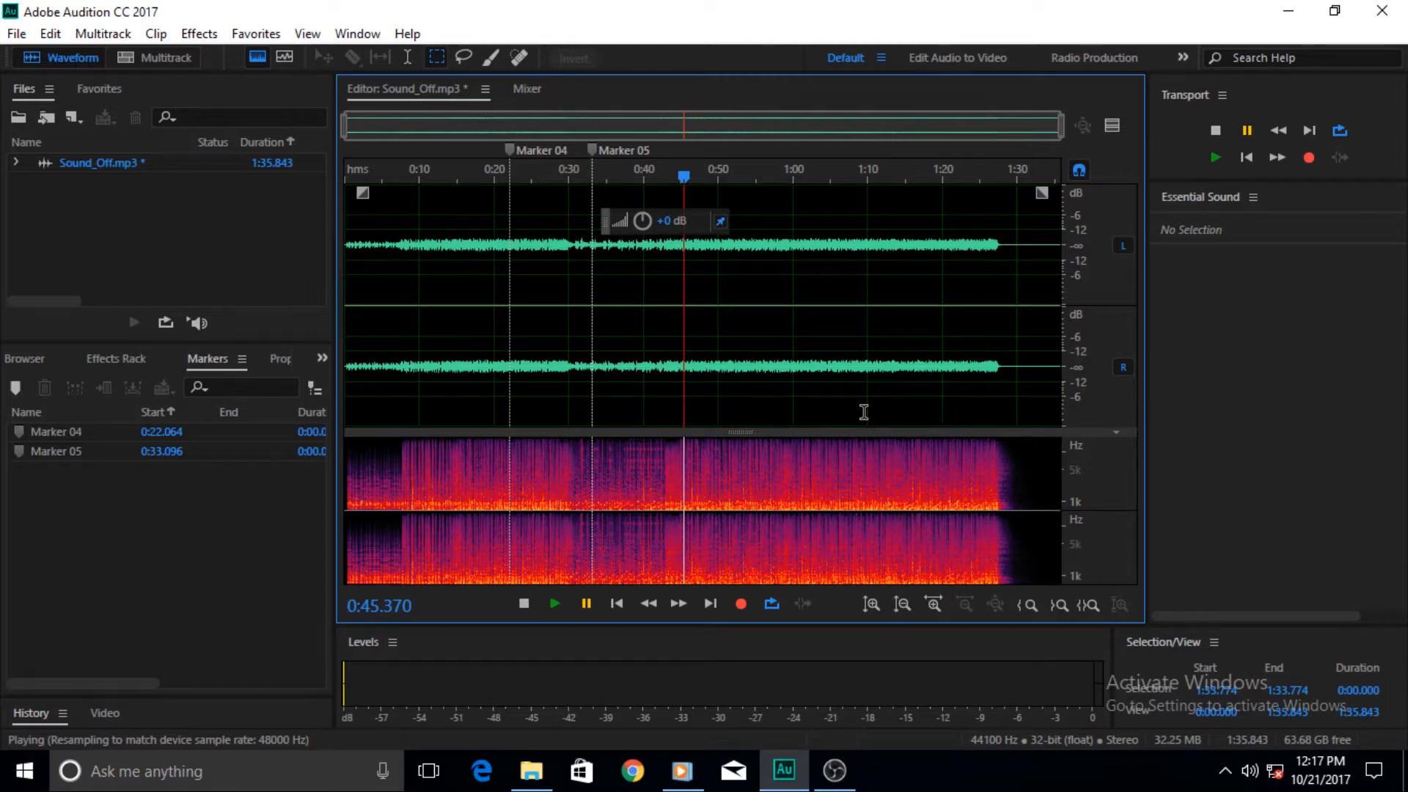
left_click_drag(684, 177, 675, 177)
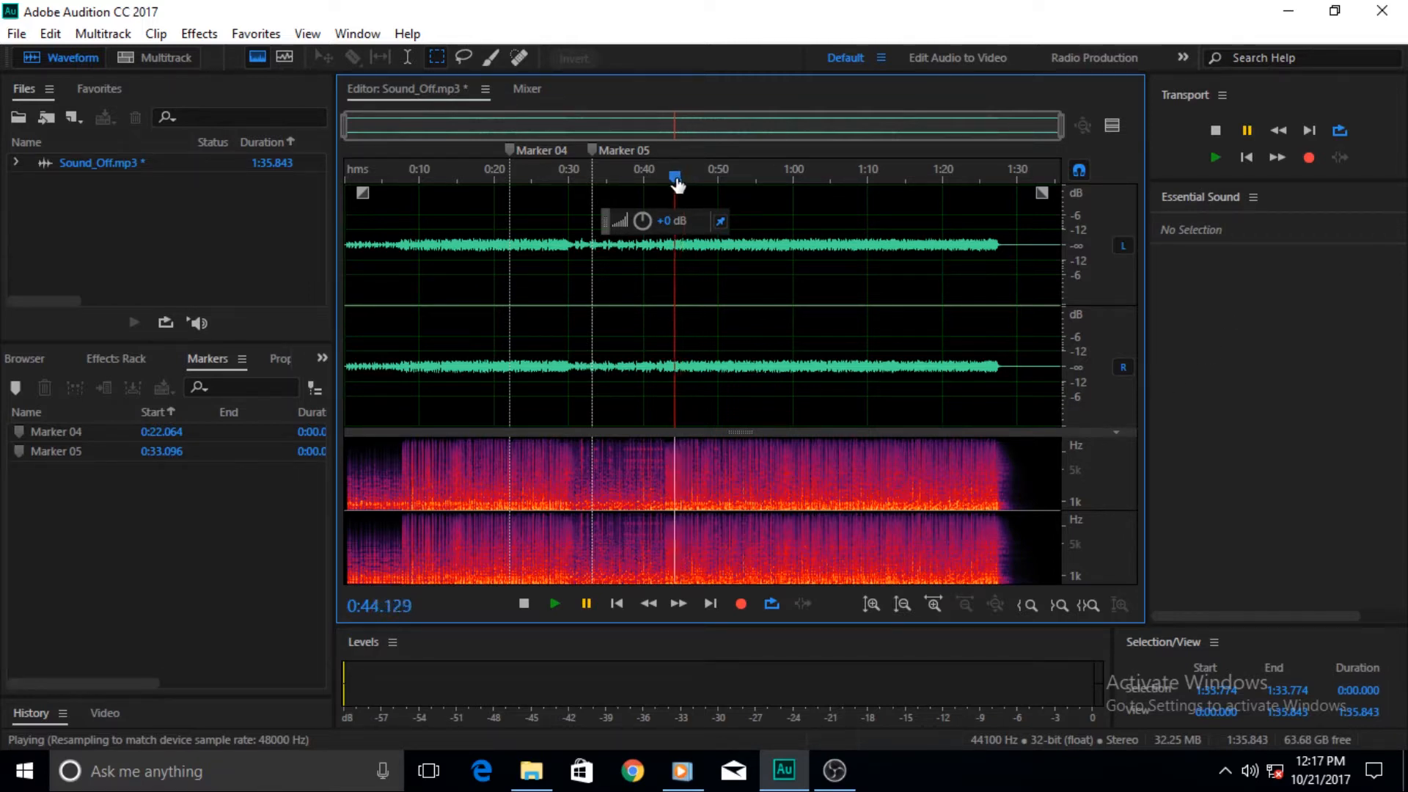
left_click(774, 602)
left_click_drag(679, 174, 688, 176)
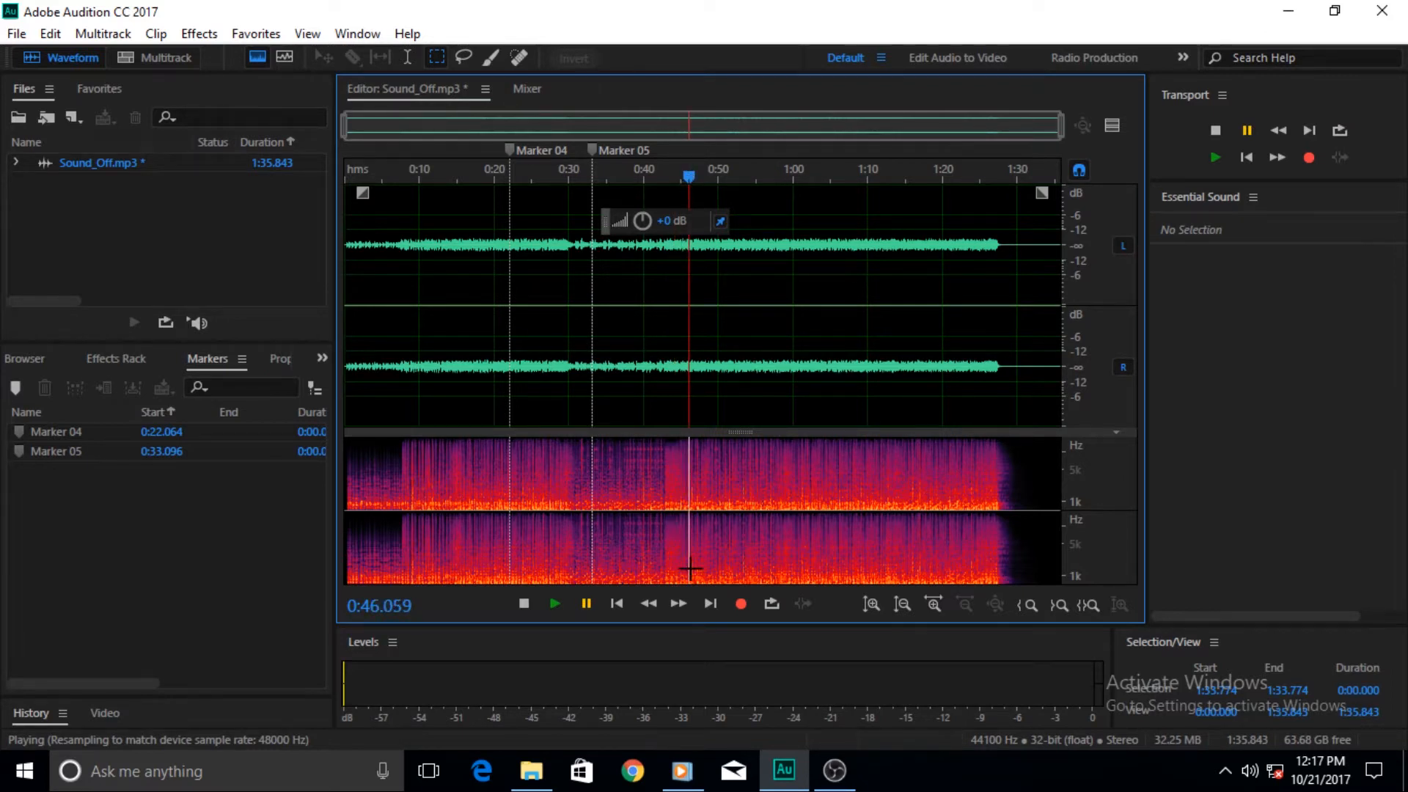
- Jump to Marker 05, skip forward again, and place the playhead at 0:47.438
left_click(615, 602)
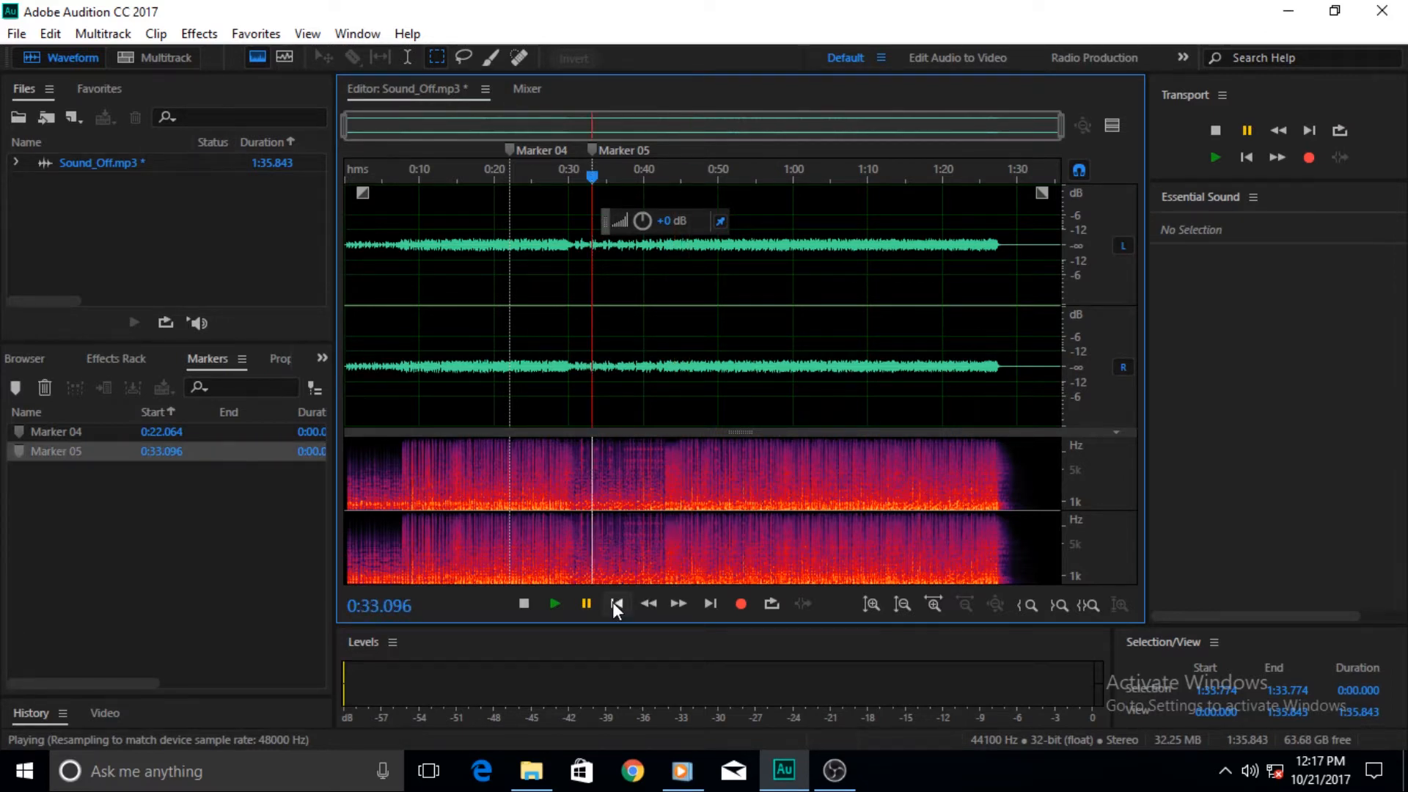
left_click(710, 603)
left_click(697, 176)
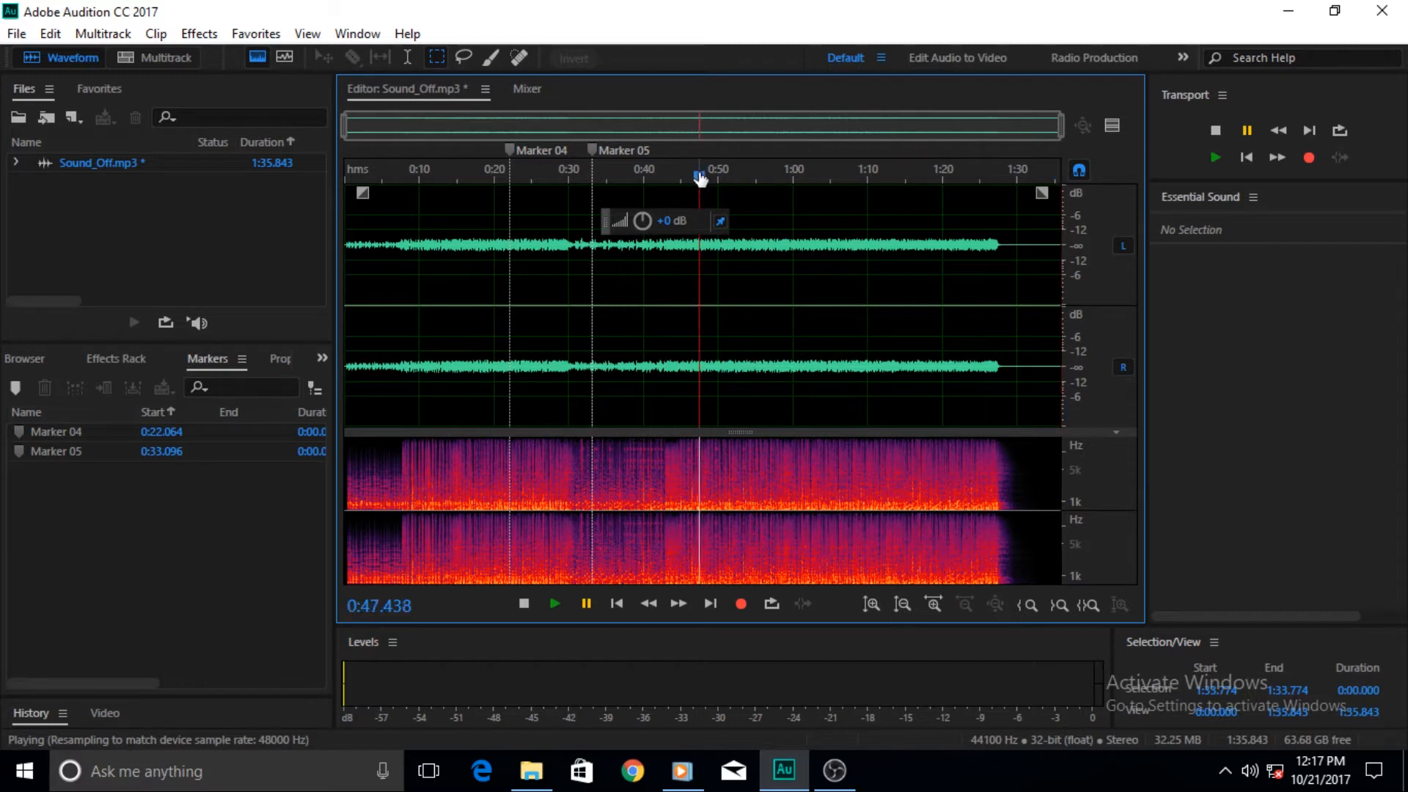
- Delete the audio from 0:47.576 to 0:55.299, move the playhead to 0:48.054, and restore the deleted section
left_click(700, 242)
left_click_drag(701, 242, 757, 251)
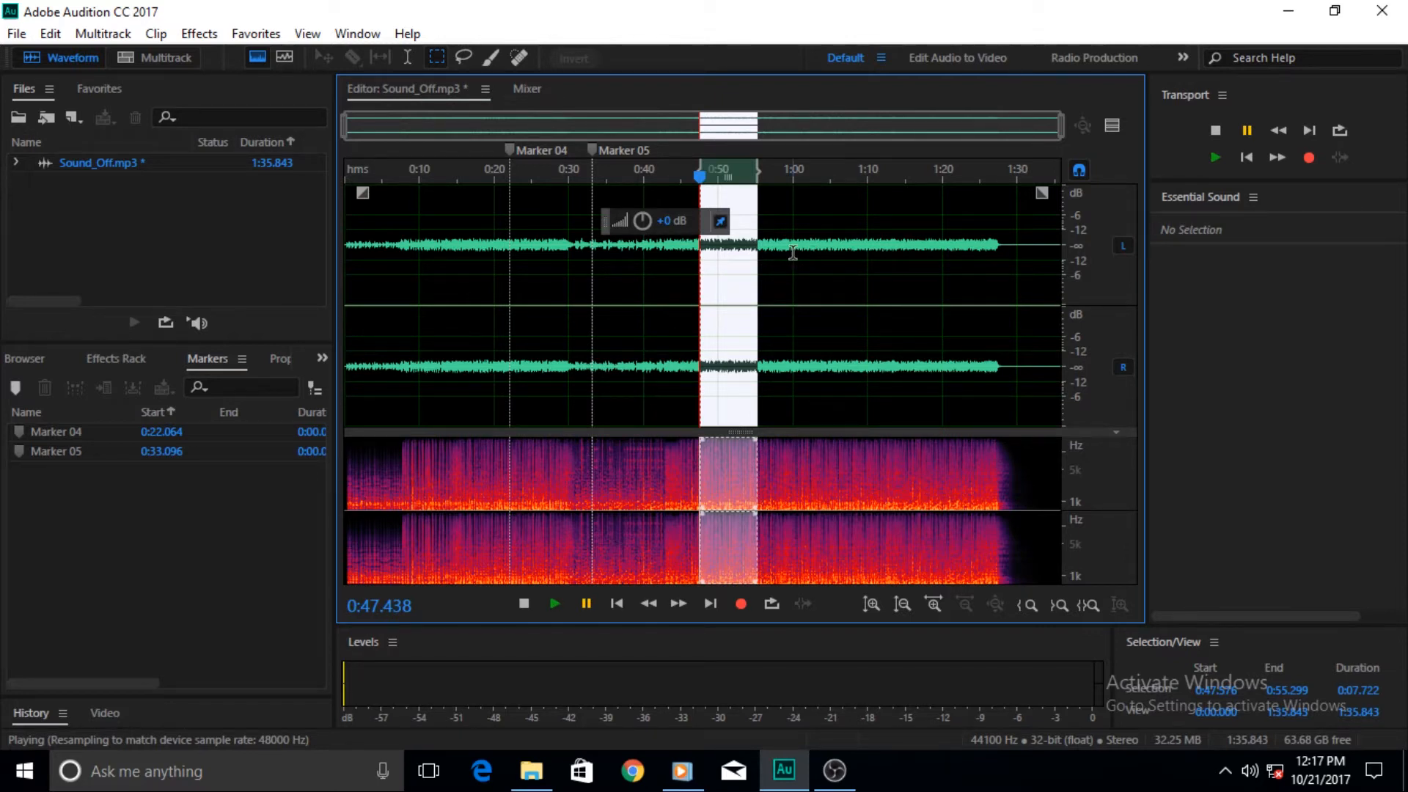
key("Delete")
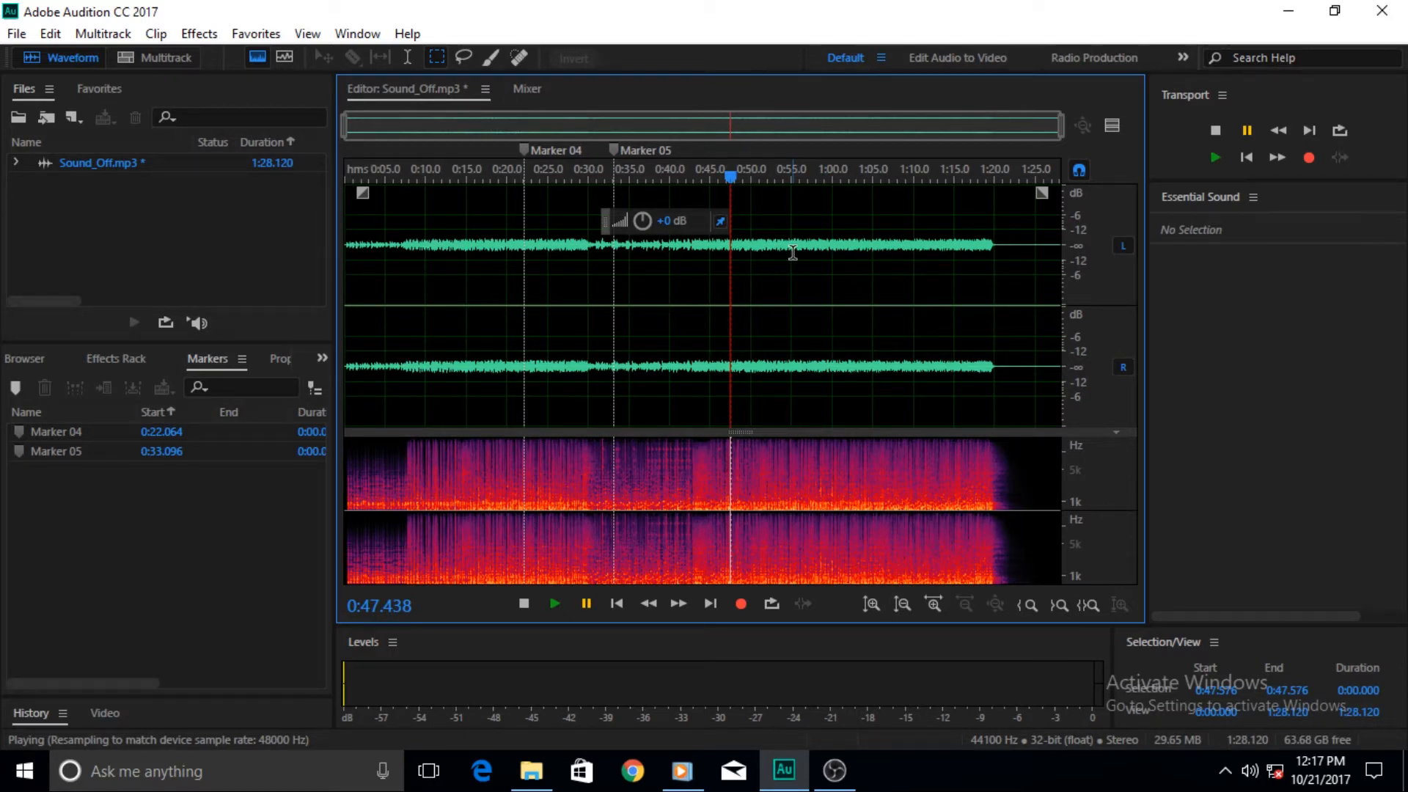
left_click_drag(732, 176, 736, 183)
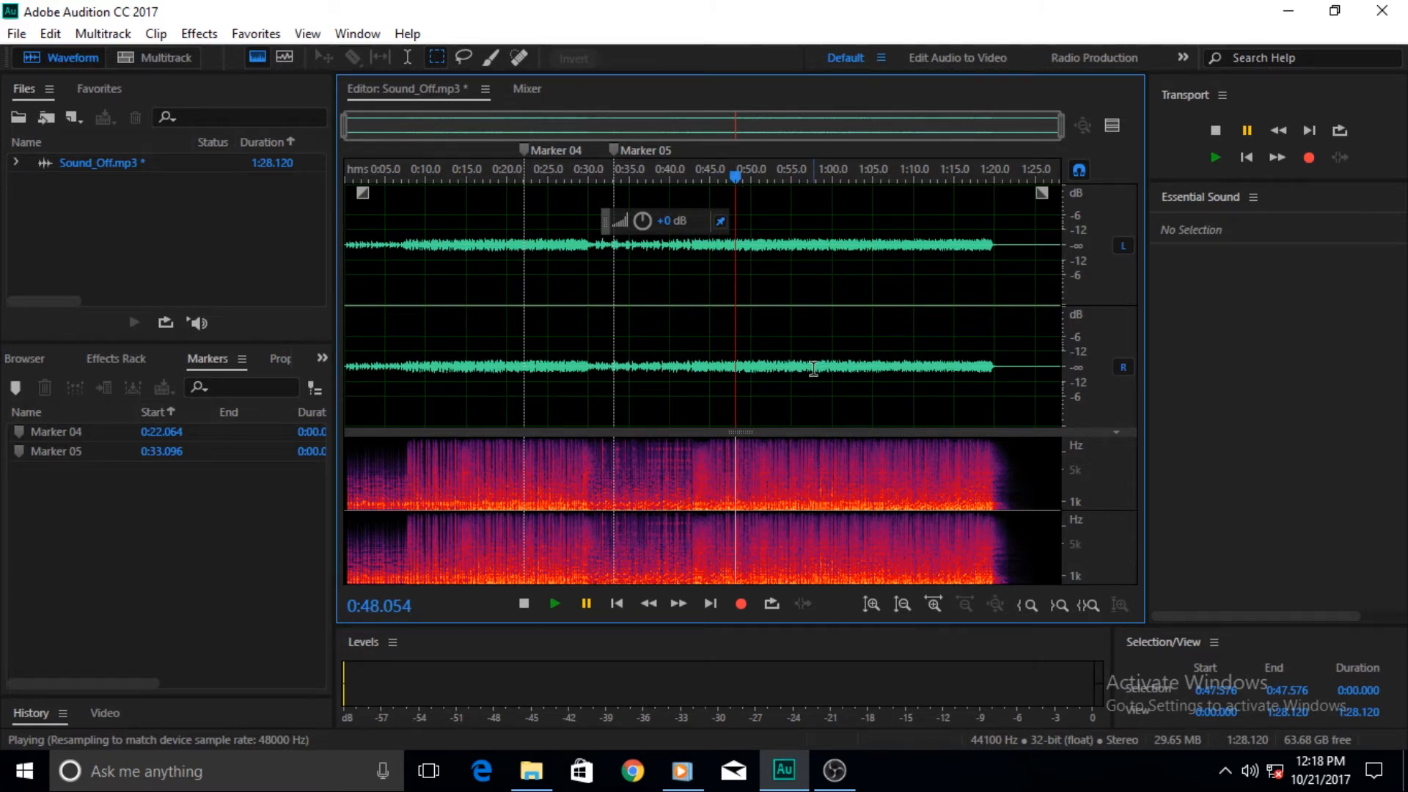
key("ctrl+v")
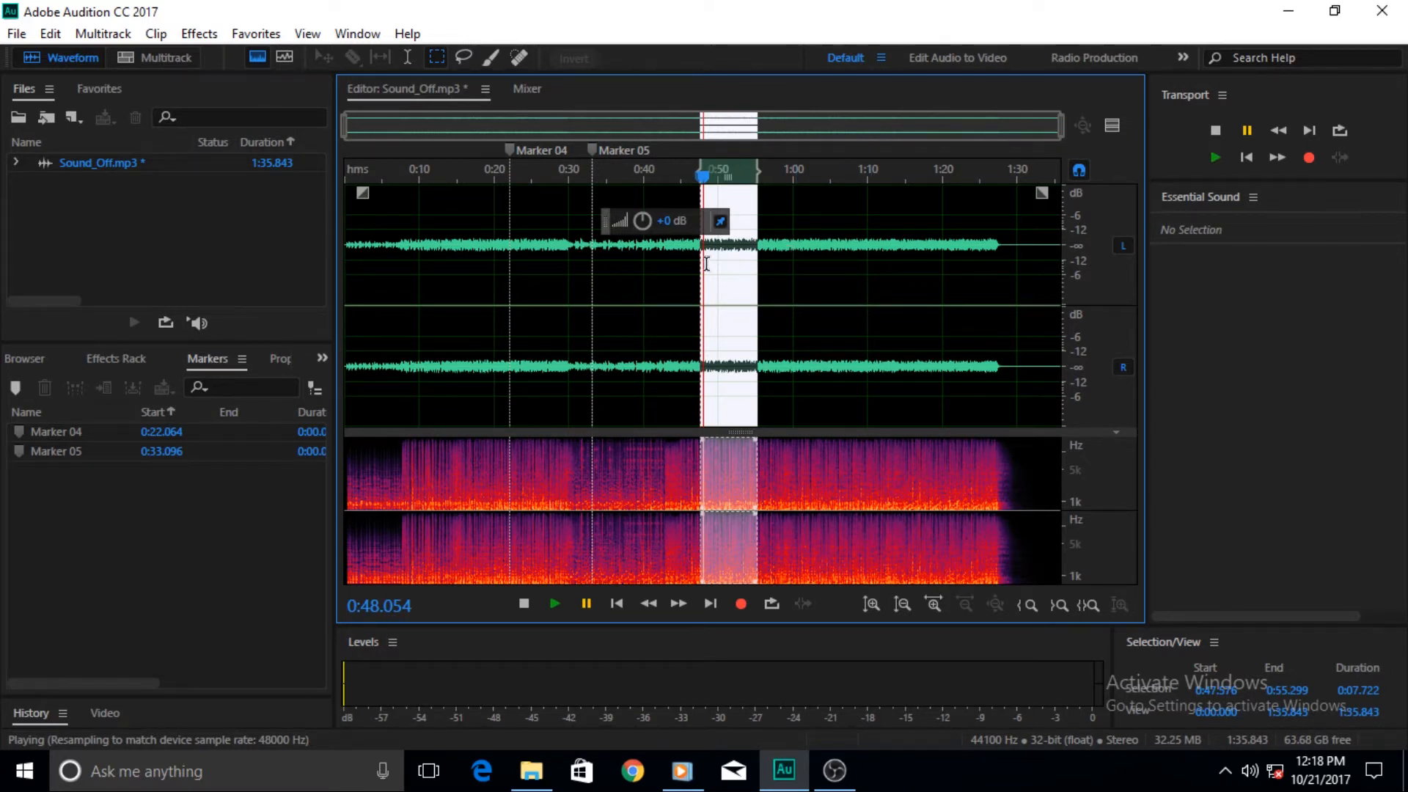
- Select the audio from 0:55.575 to 1:05.642, and clear the selection by setting the start position to 0:43.715
left_click(810, 254)
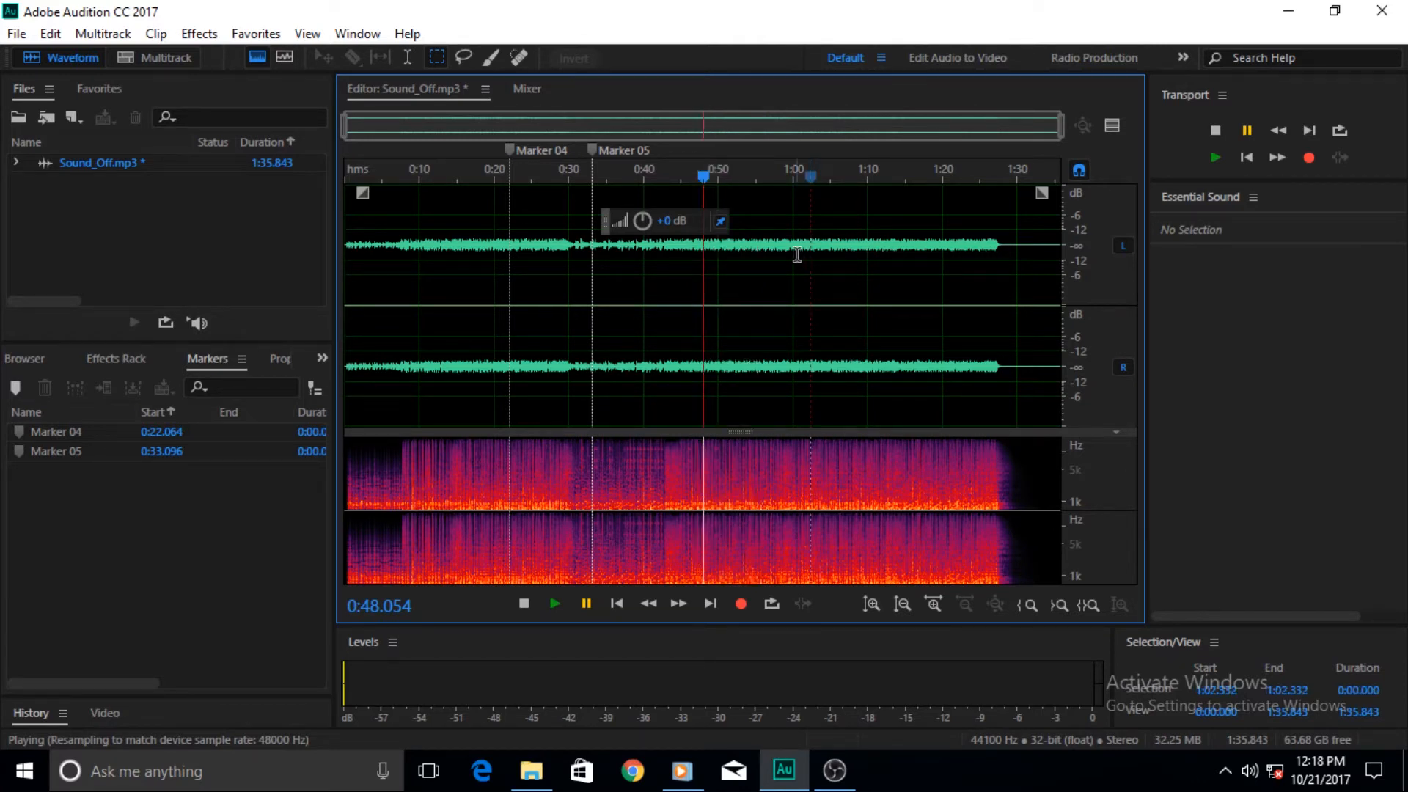
left_click_drag(759, 227, 835, 218)
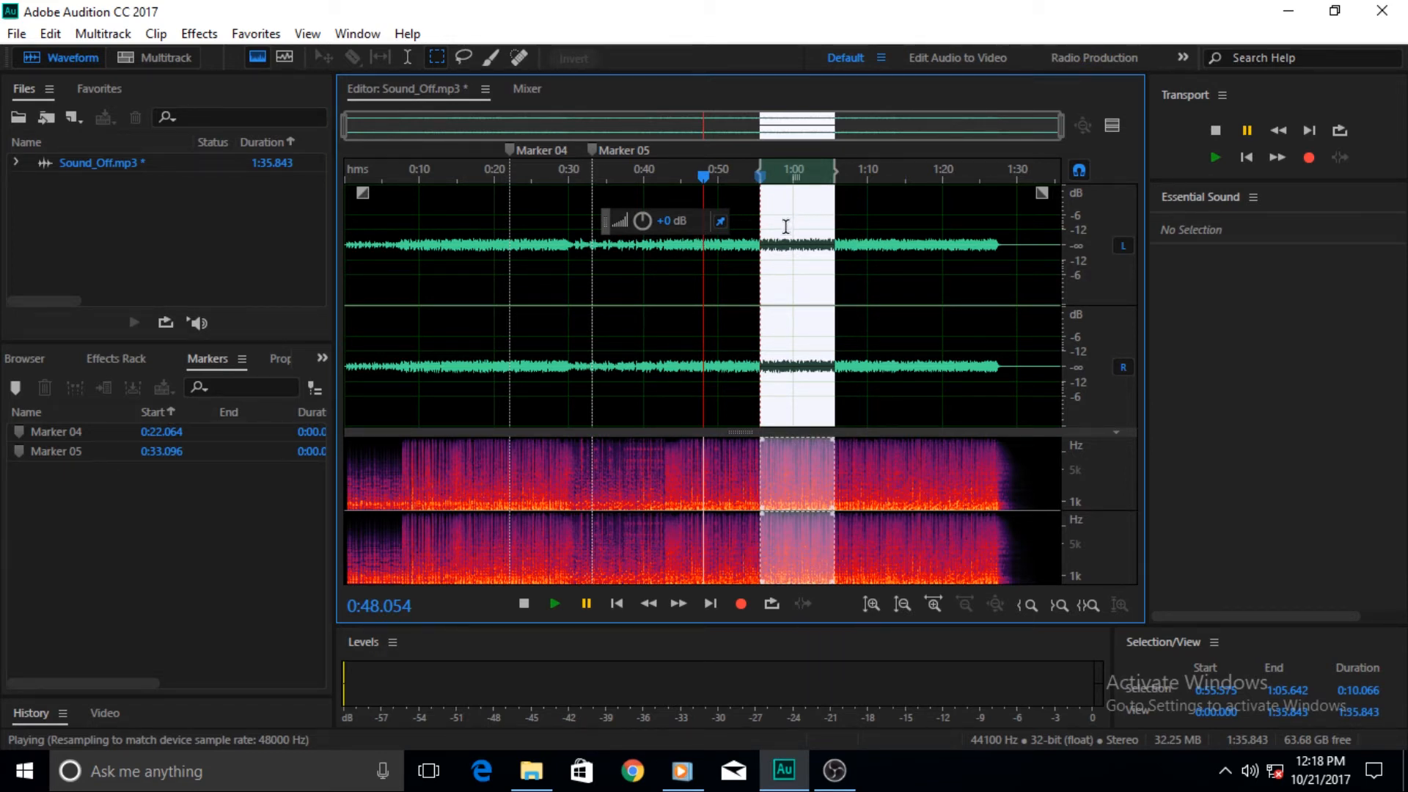
left_click(703, 269)
left_click(672, 247)
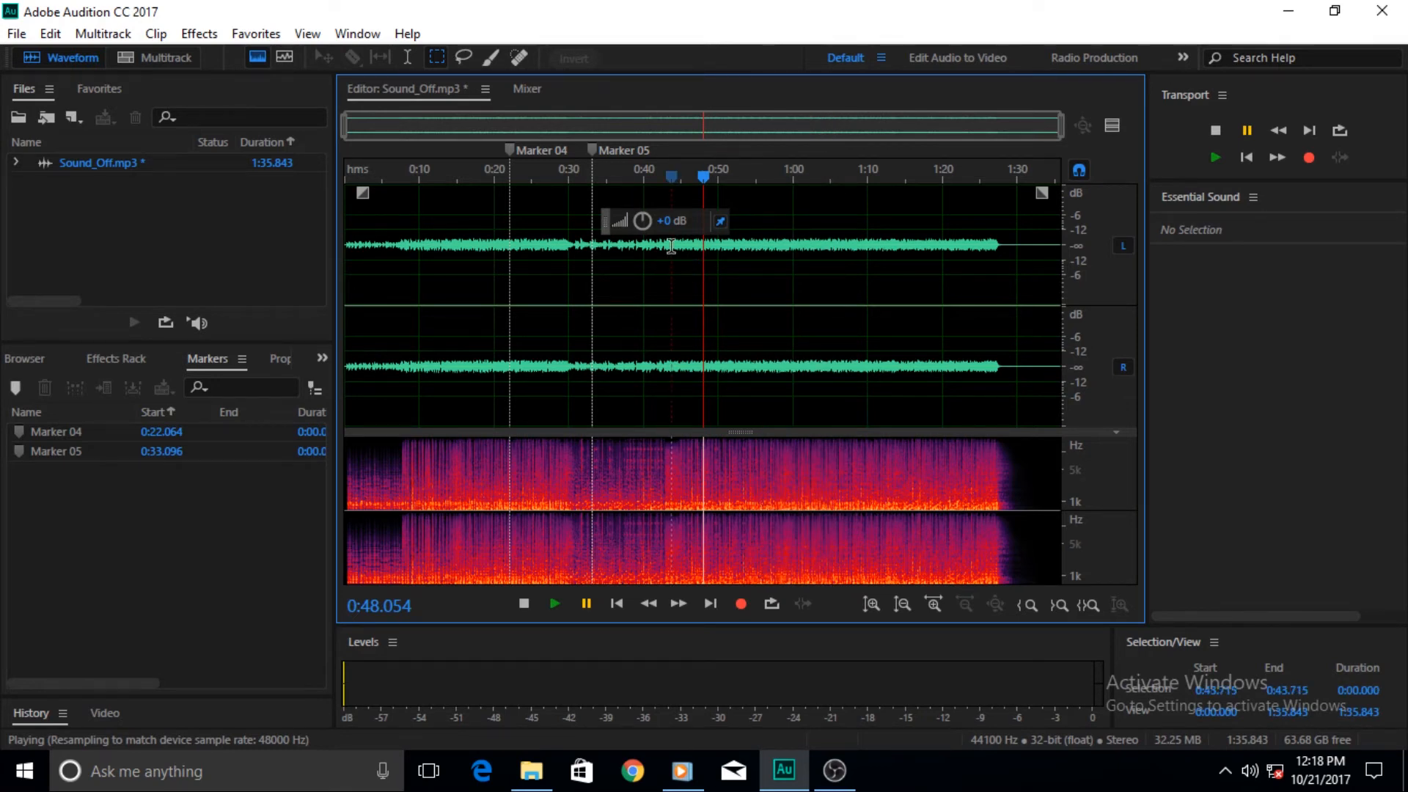
- Close the separate Transport controls
left_click(745, 650)
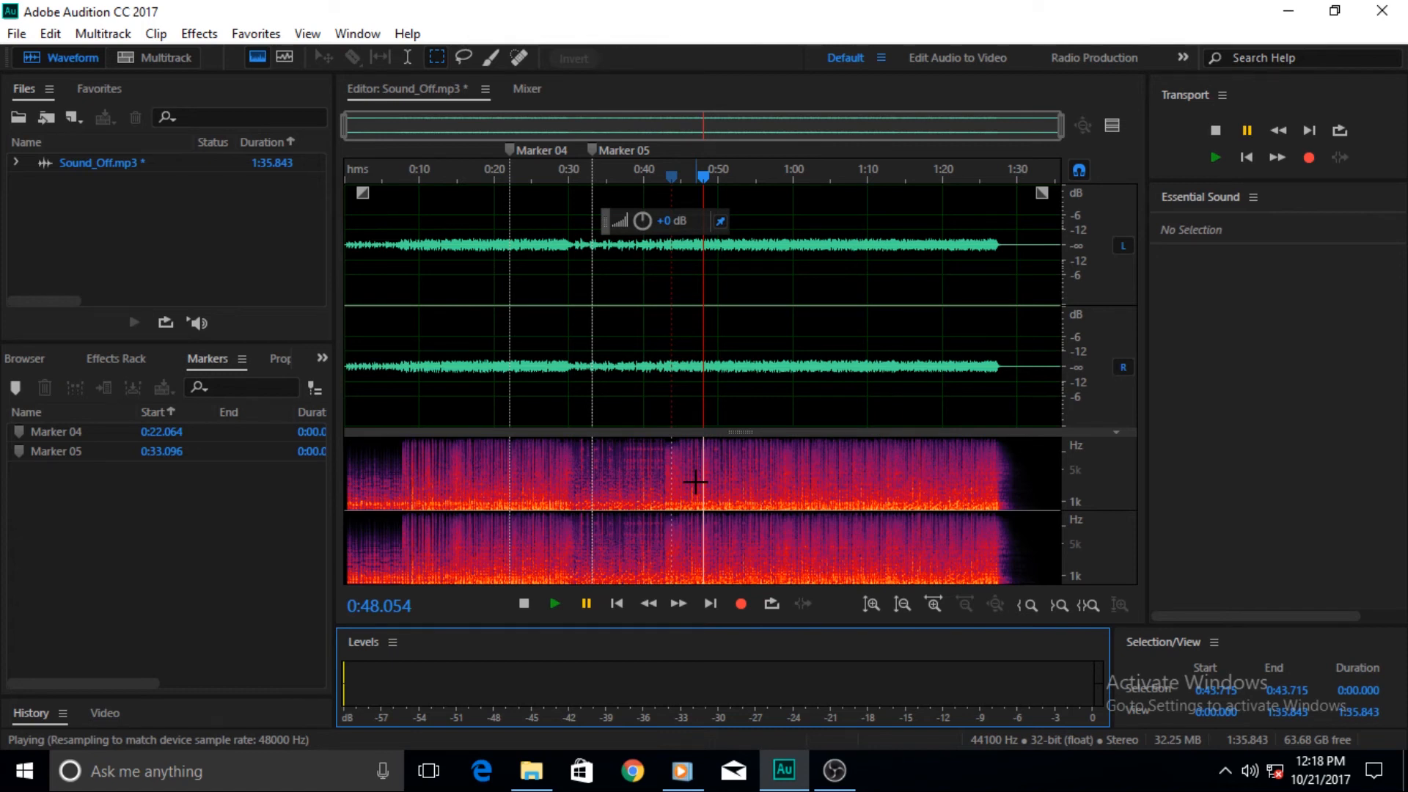
left_click(1220, 96)
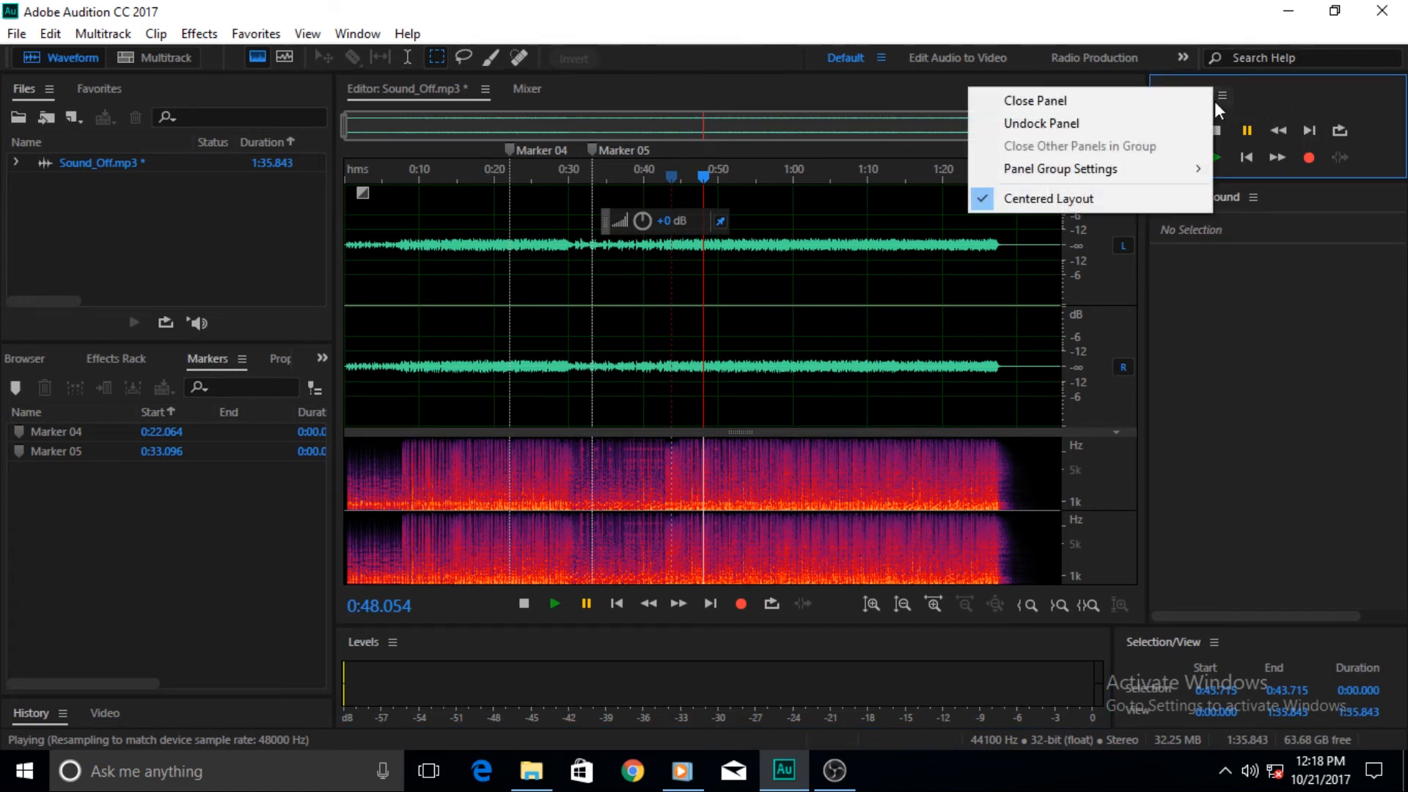
left_click(1097, 101)
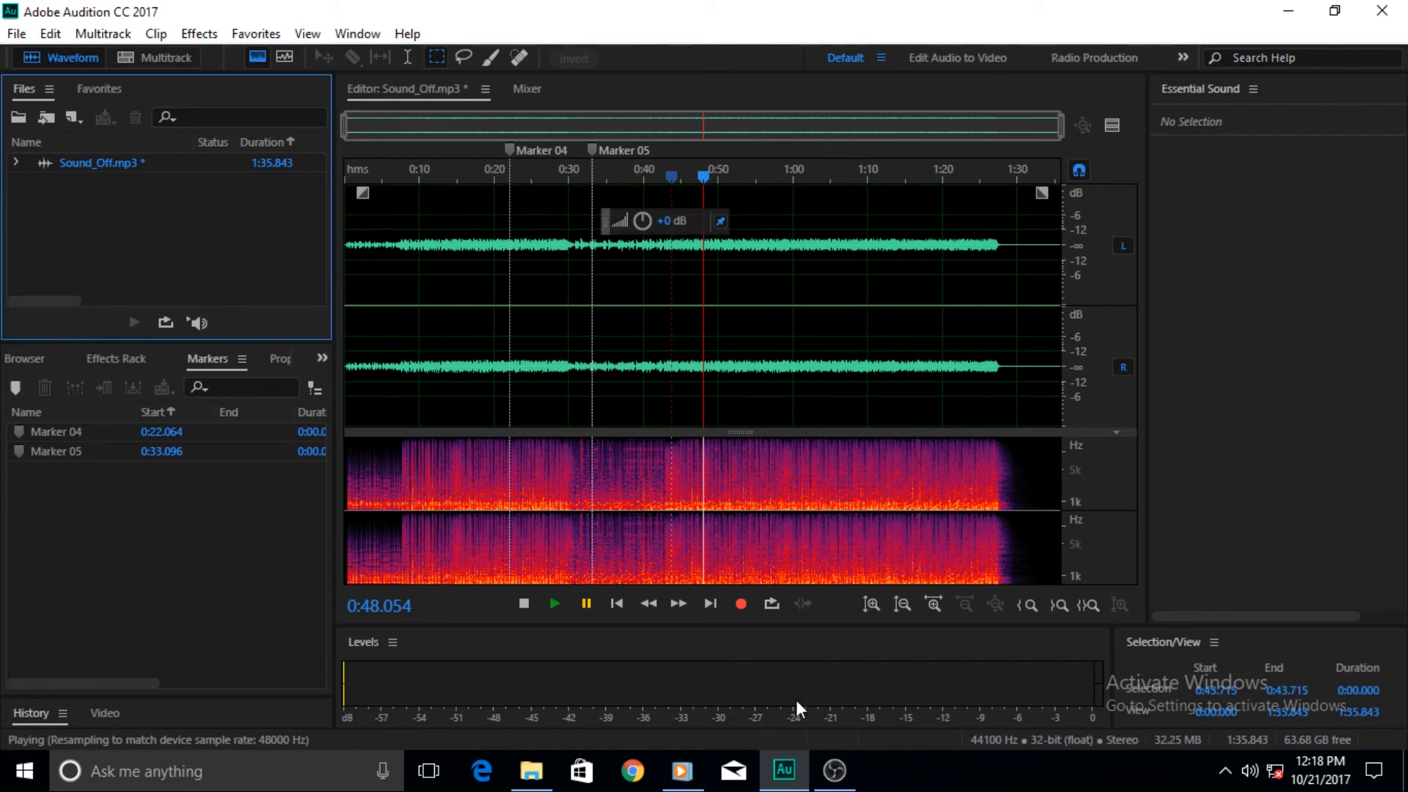
- Minimize Audition and open the desktop's context menu
left_click(784, 770)
right_click(617, 244)
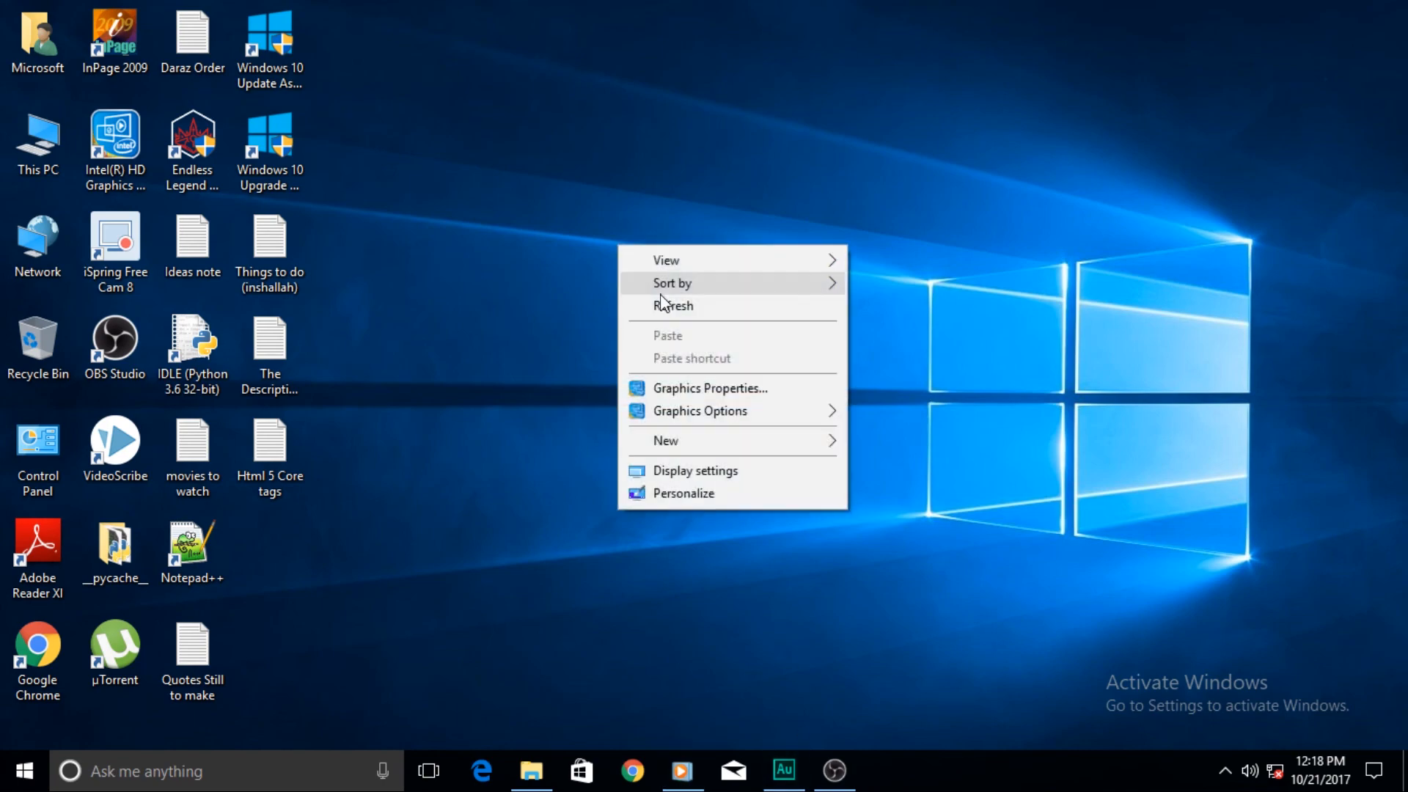